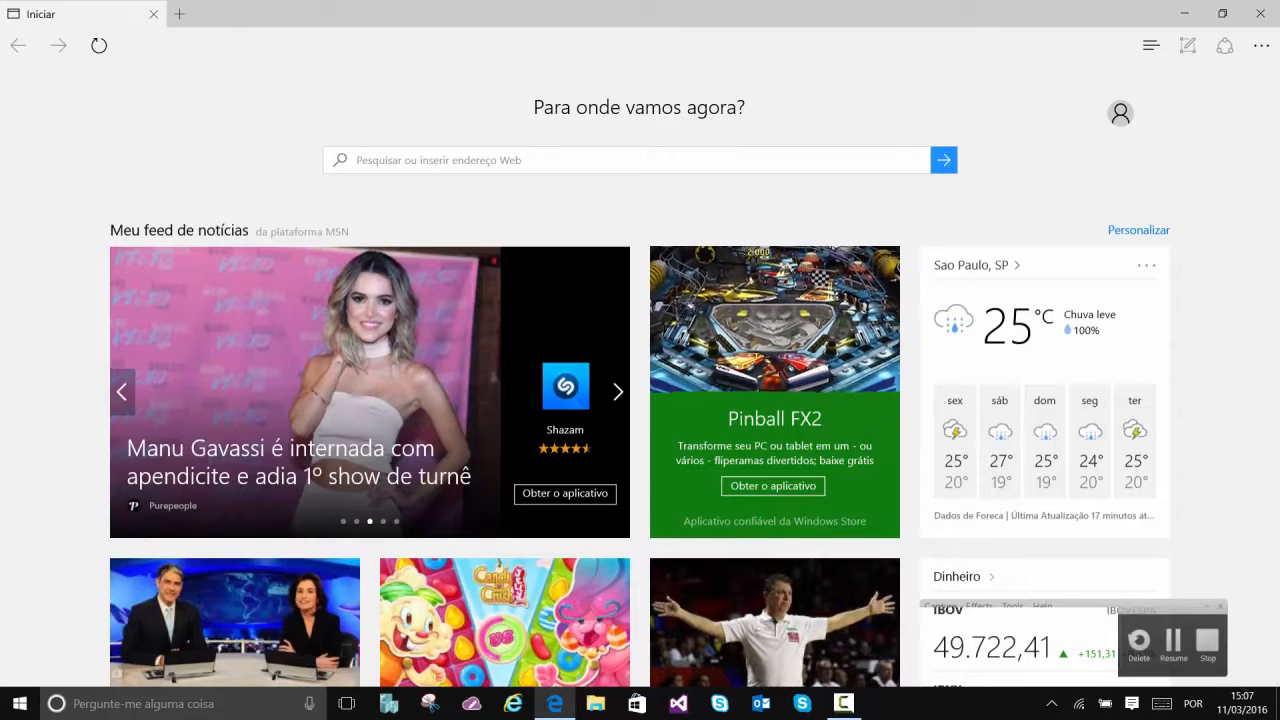
- Load demo.smartscreen.msft.net and look over its URL Rep and App Rep demos
{"action": "key", "text": "Return"}
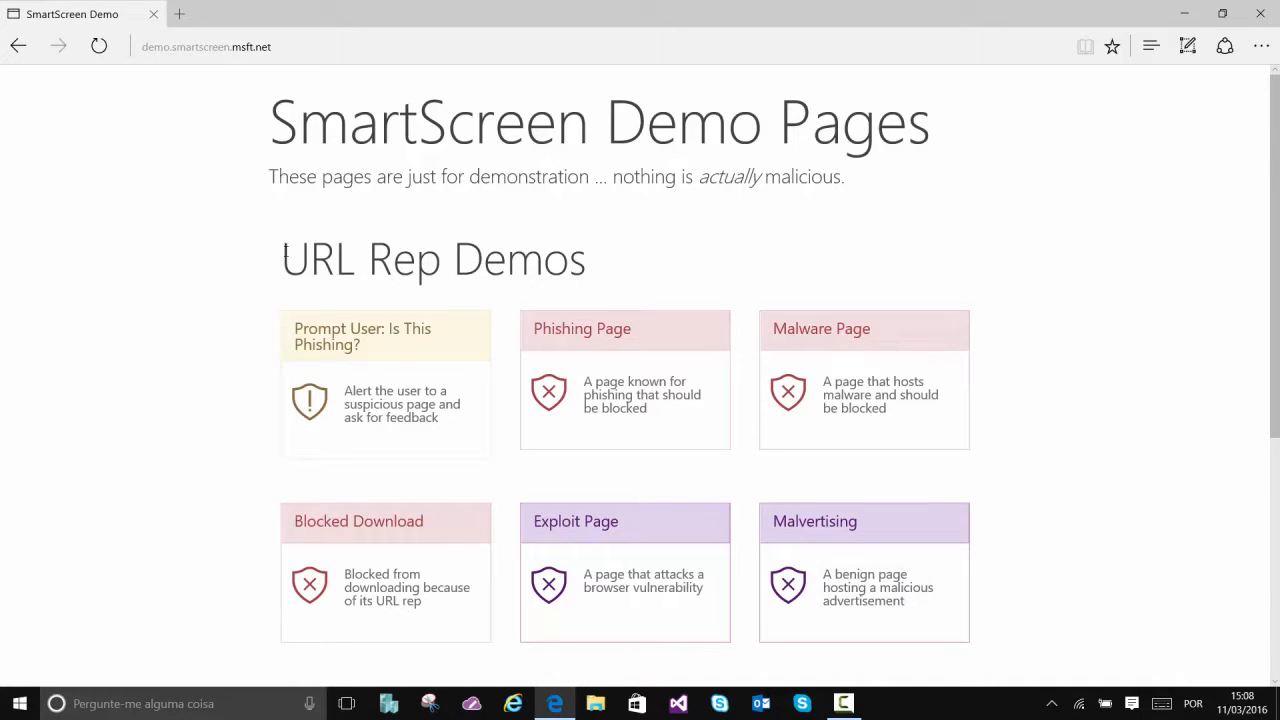
{"action": "scroll", "coordinate": [318, 266], "scroll_direction": "down", "scroll_amount": 4}
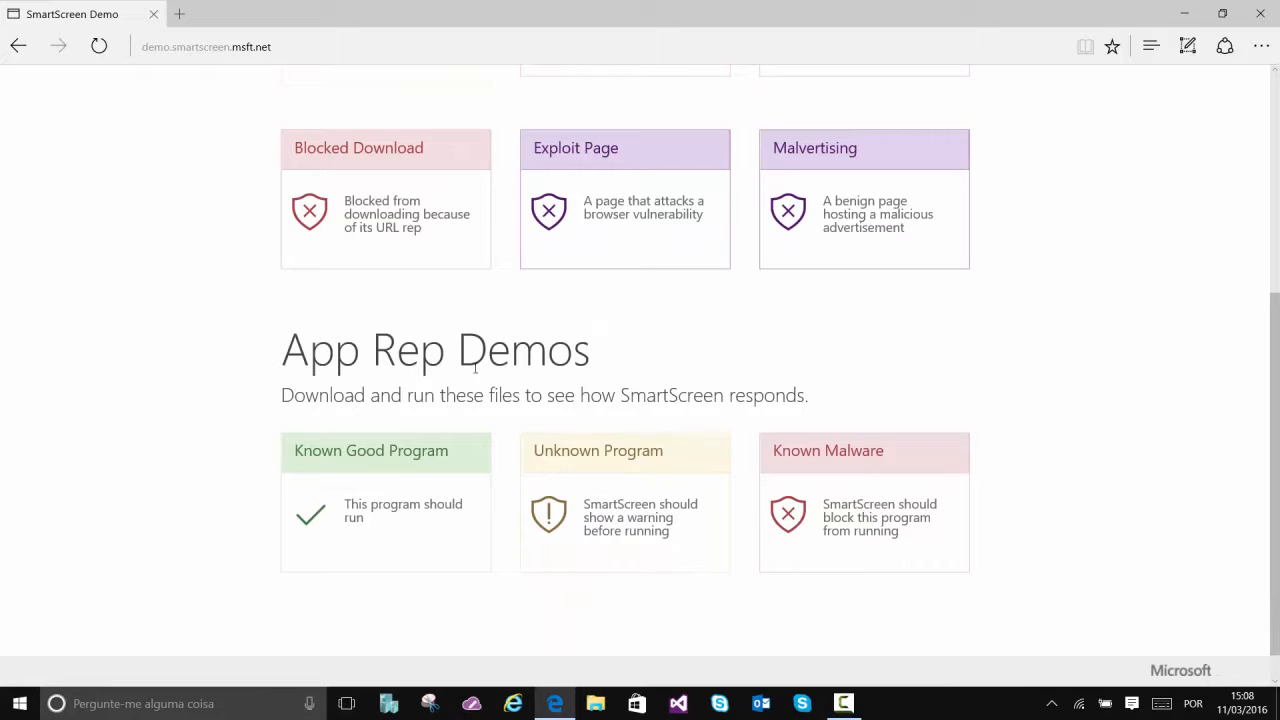
{"action": "scroll", "coordinate": [924, 360], "scroll_direction": "up", "scroll_amount": 4}
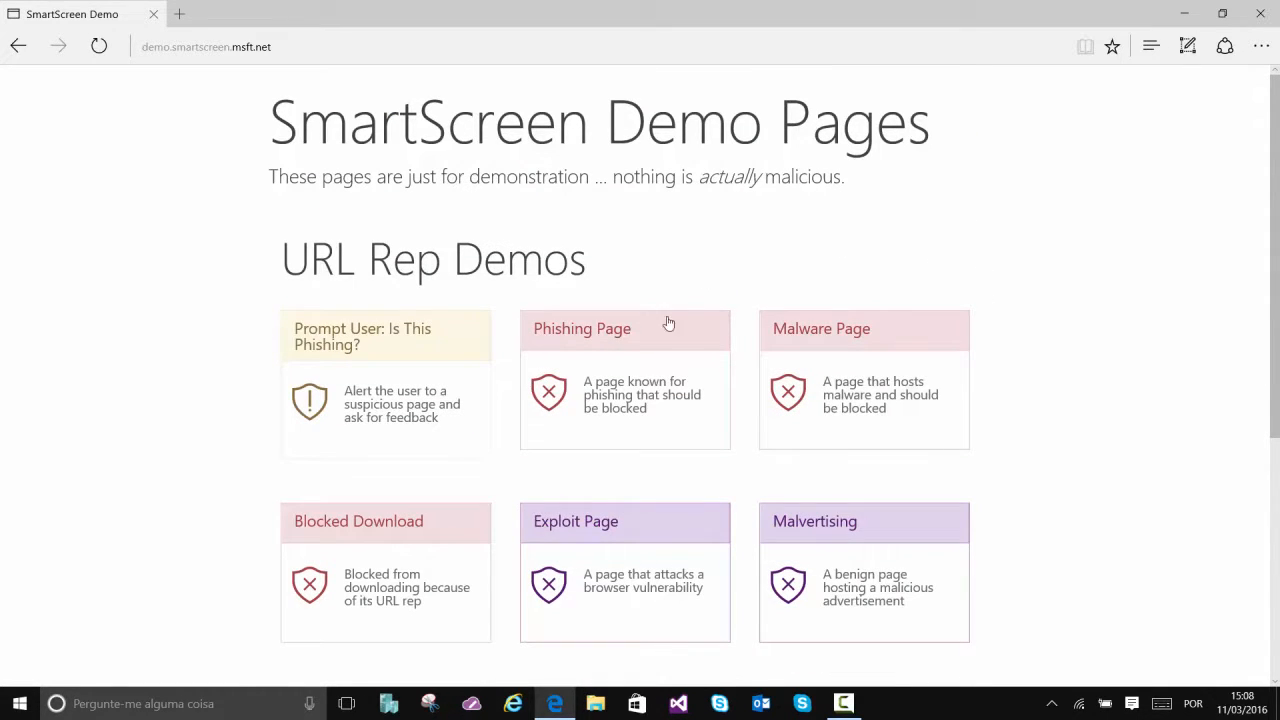
- Open the Phishing Page and Malware Page demos in turn, closing each tab they open
{"action": "left_click", "coordinate": [641, 394]}
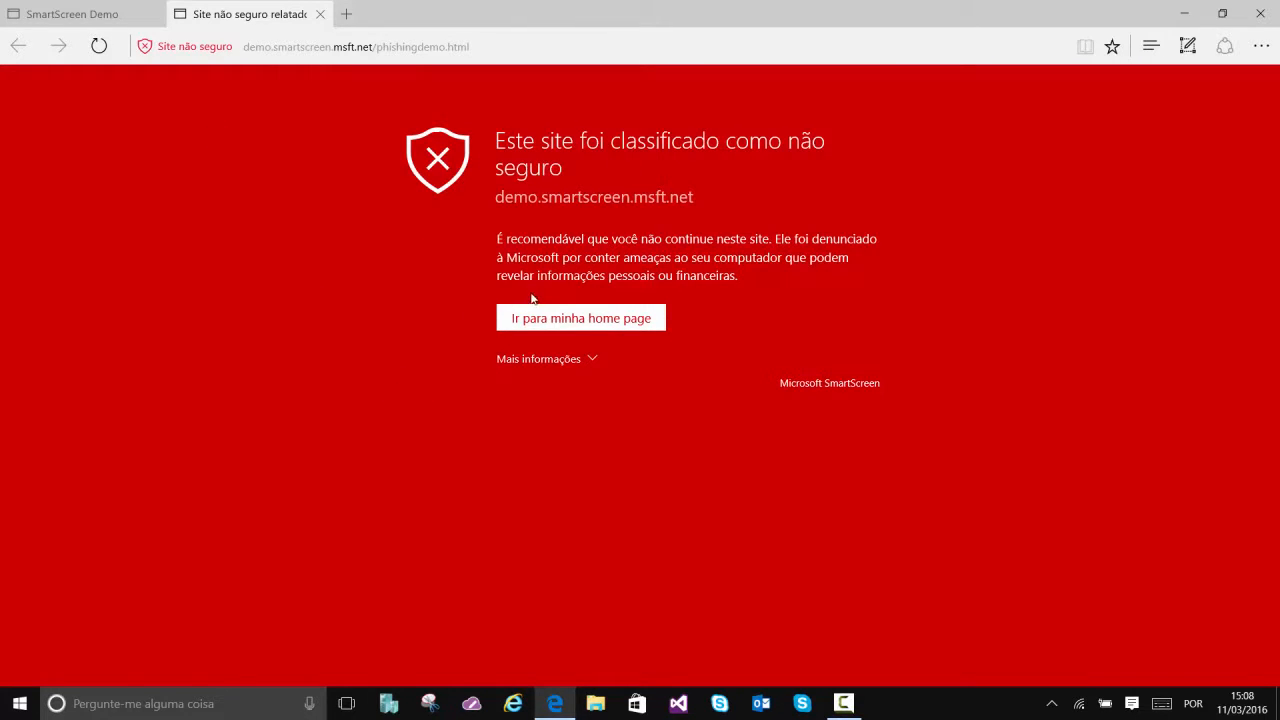
{"action": "left_click", "coordinate": [320, 14]}
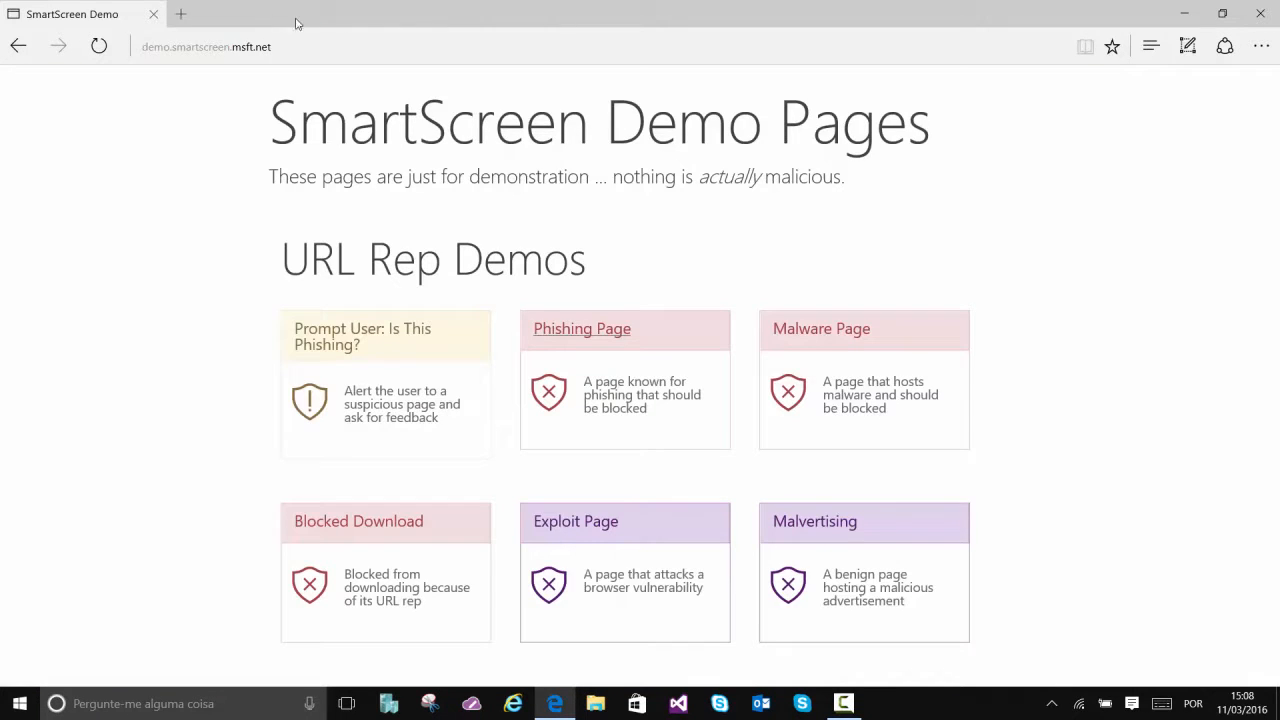
{"action": "scroll", "coordinate": [993, 293], "scroll_direction": "down", "scroll_amount": 1}
{"action": "scroll", "coordinate": [960, 295], "scroll_direction": "down", "scroll_amount": 1}
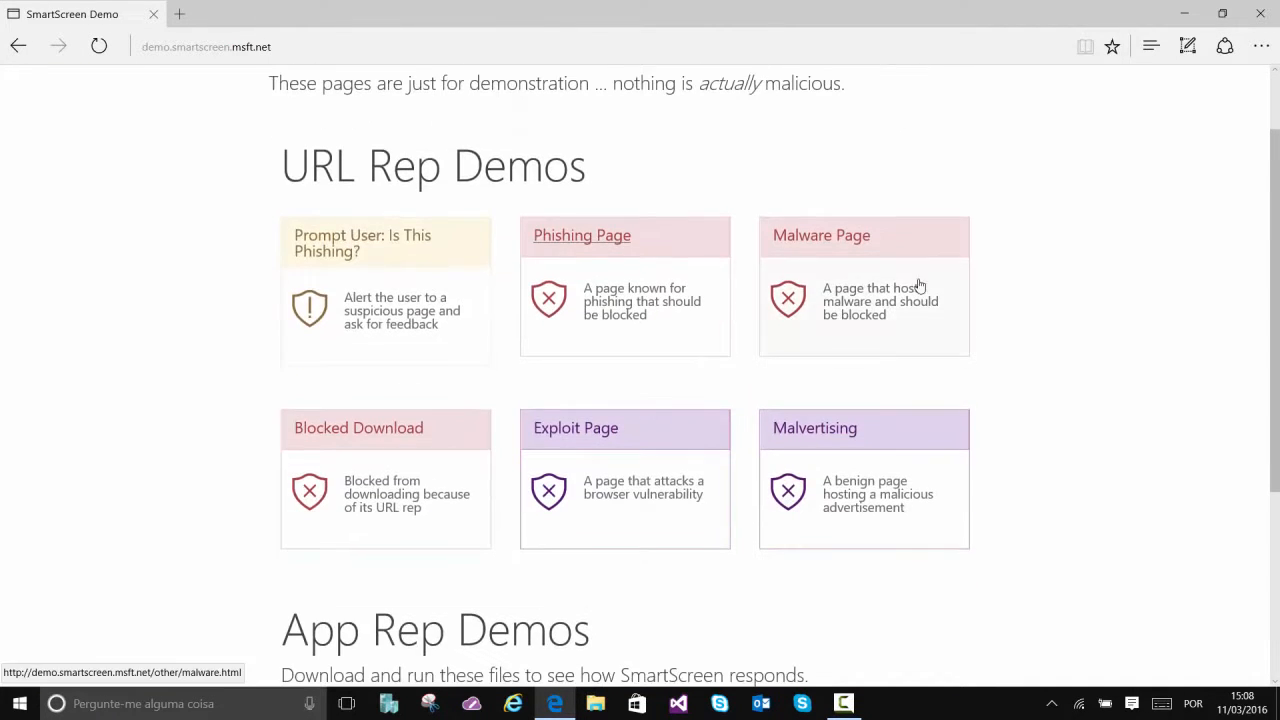
{"action": "left_click", "coordinate": [848, 311]}
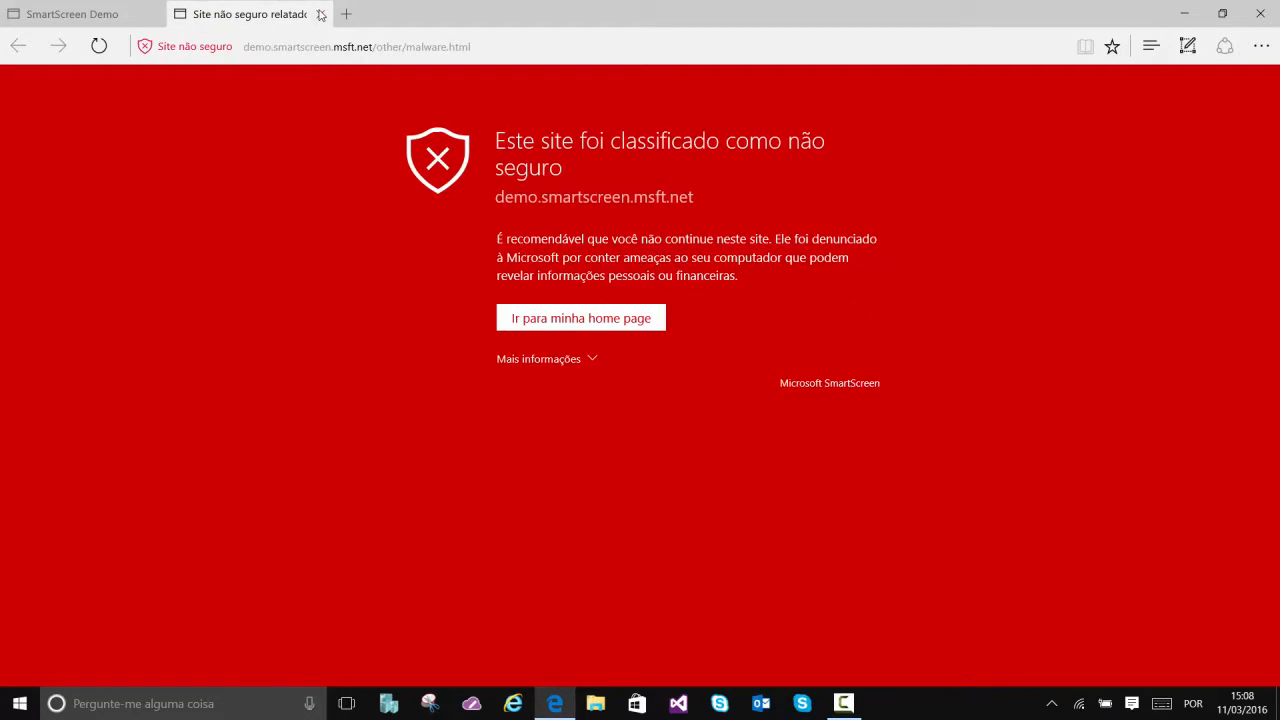
{"action": "left_click", "coordinate": [320, 14]}
- Try the Blocked Download demo and dismiss the download notification
{"action": "scroll", "coordinate": [189, 191], "scroll_direction": "down", "scroll_amount": 2}
{"action": "left_click", "coordinate": [404, 315]}
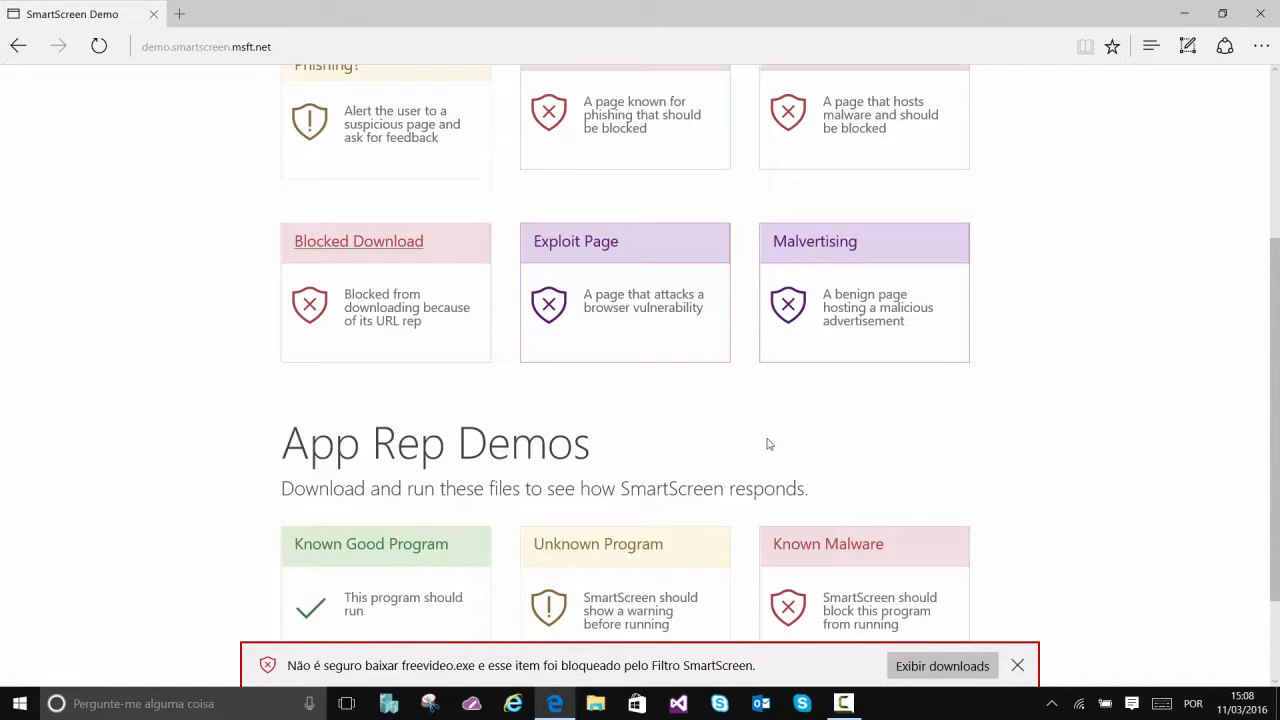
{"action": "left_click", "coordinate": [1016, 665]}
- Download the Known Malware demo program and show the browser's downloads list
{"action": "scroll", "coordinate": [1032, 371], "scroll_direction": "down", "scroll_amount": 1}
{"action": "scroll", "coordinate": [1032, 371], "scroll_direction": "down", "scroll_amount": 2}
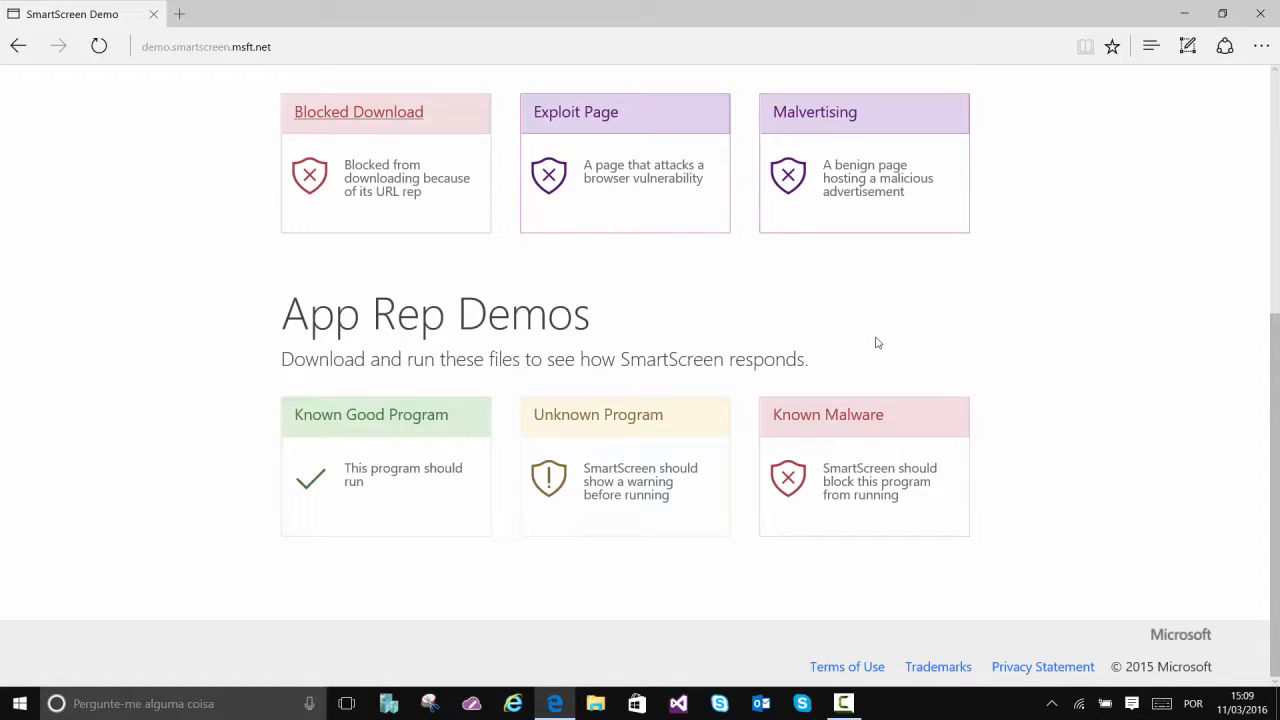
{"action": "left_click", "coordinate": [872, 485]}
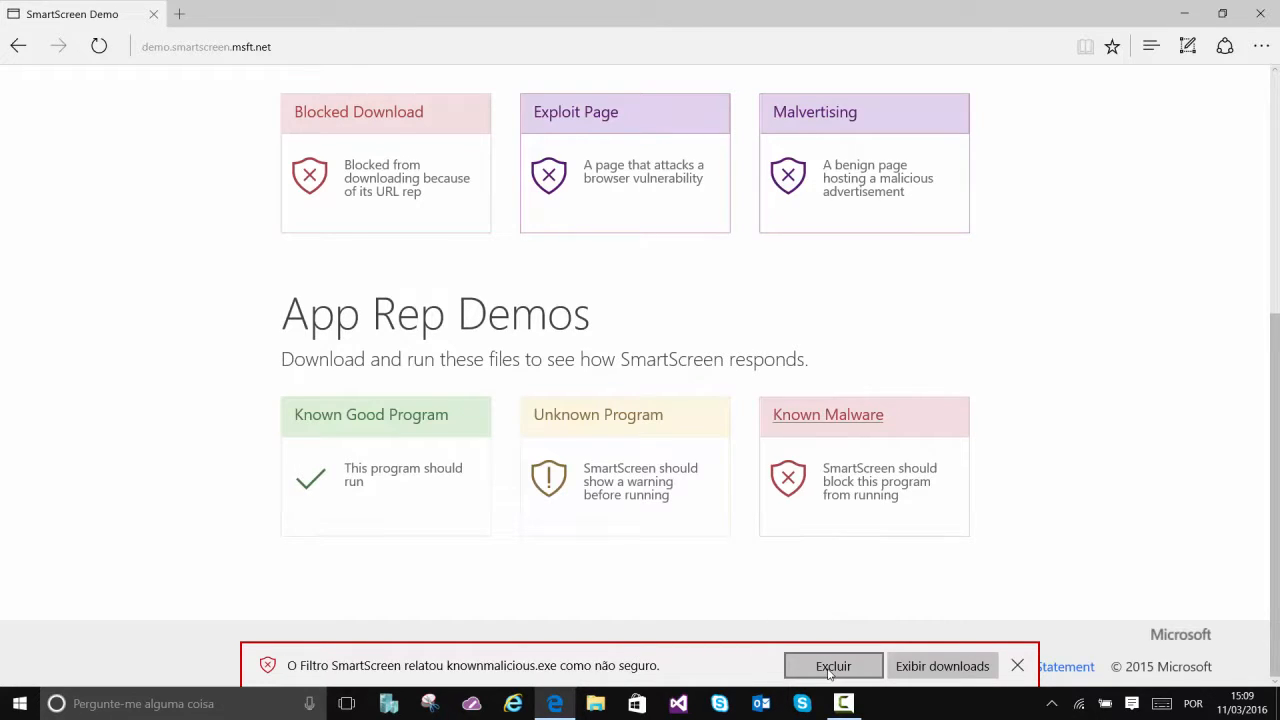
{"action": "left_click", "coordinate": [950, 668]}
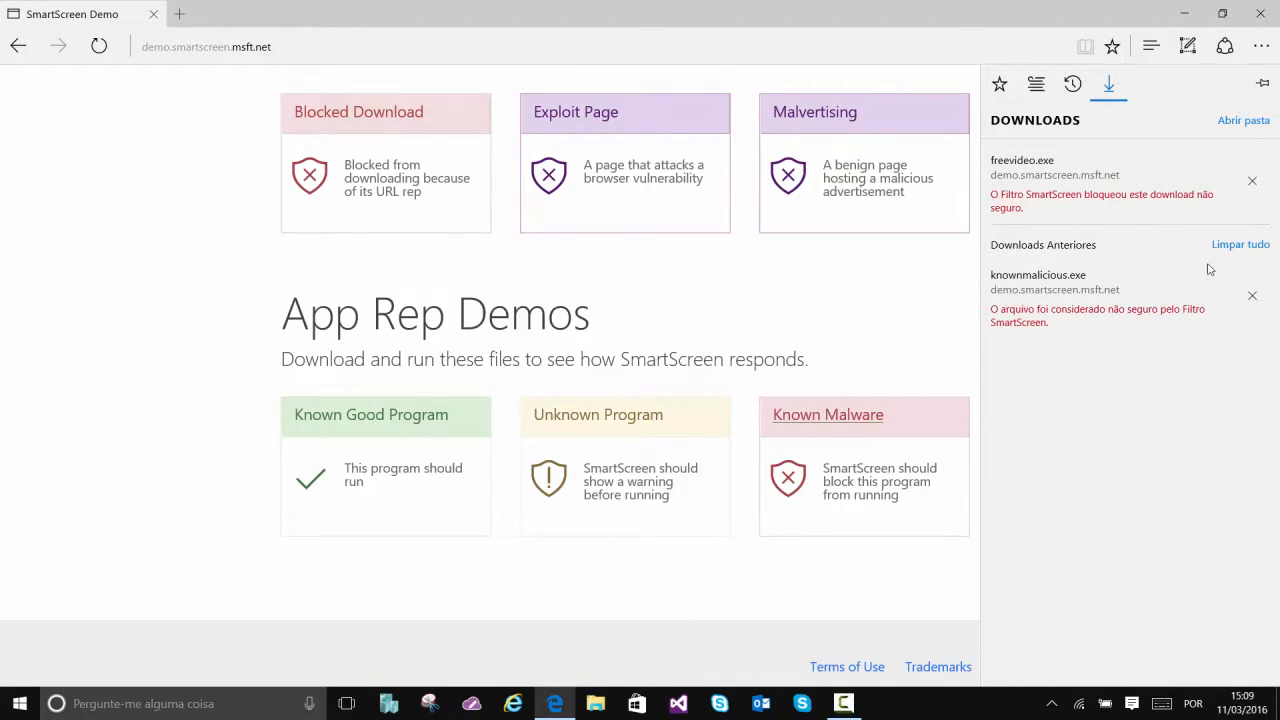
- Open the downloads folder and try to run knownmalicious.exe
{"action": "left_click", "coordinate": [1247, 122]}
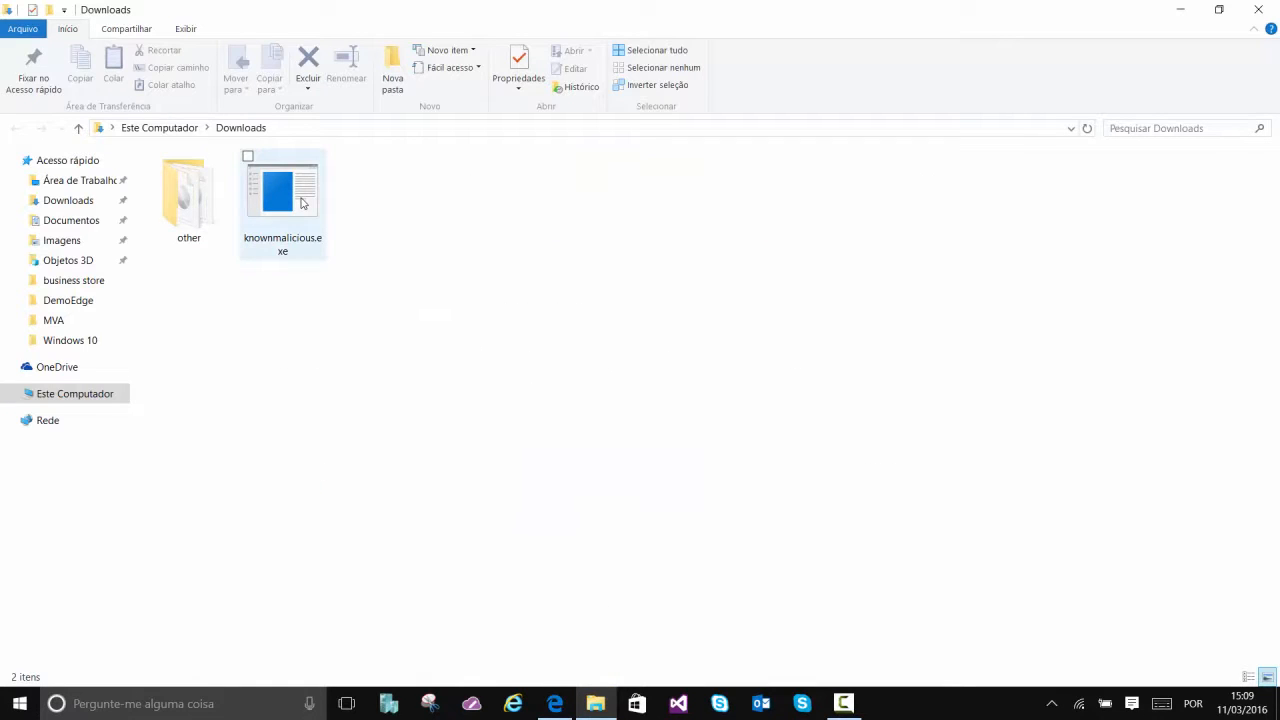
{"action": "left_click", "coordinate": [303, 203]}
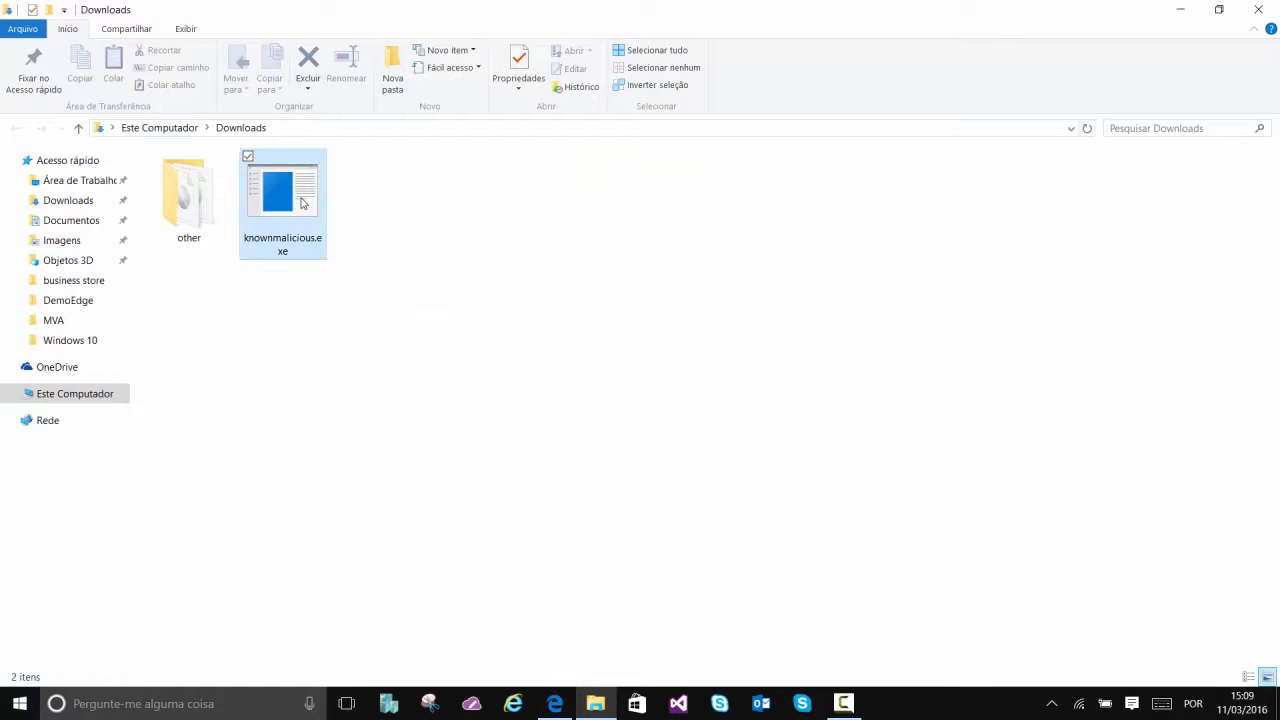
{"action": "double_click", "coordinate": [303, 203]}
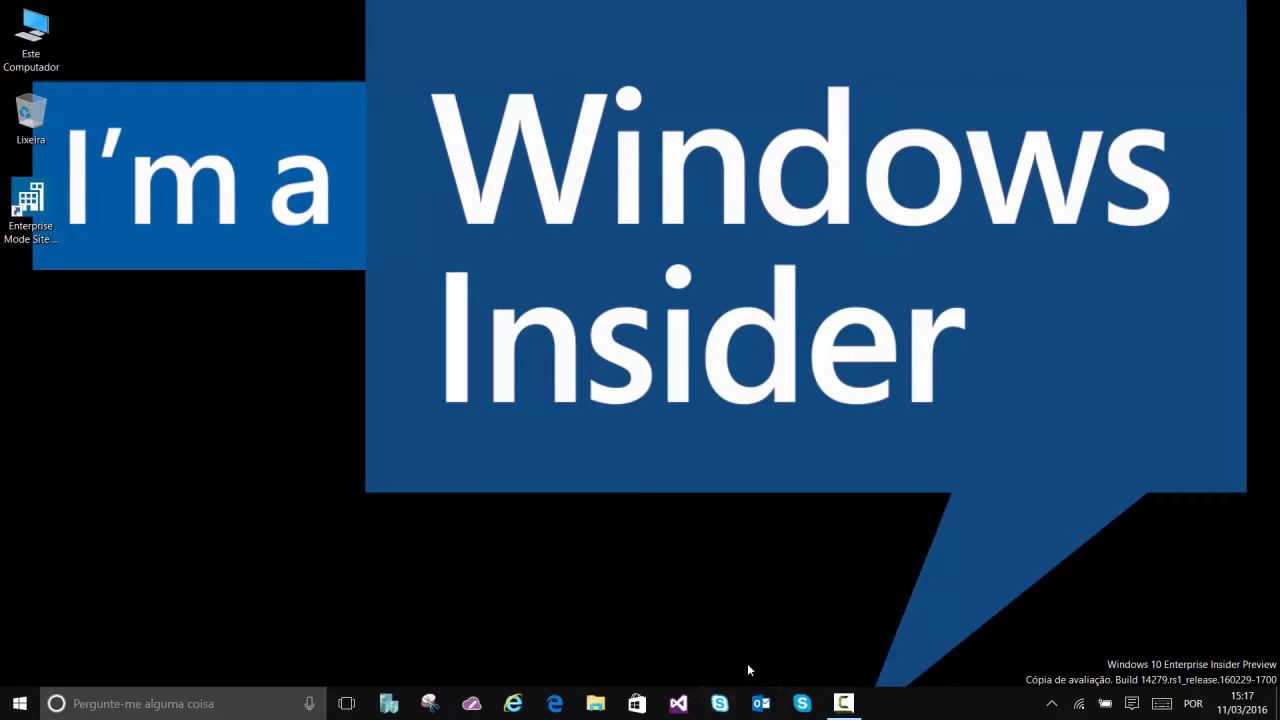
- Open MSN Brasil from the frequent sites in Internet Explorer and turn on Modo Empresarial for the page
{"action": "left_click", "coordinate": [518, 700]}
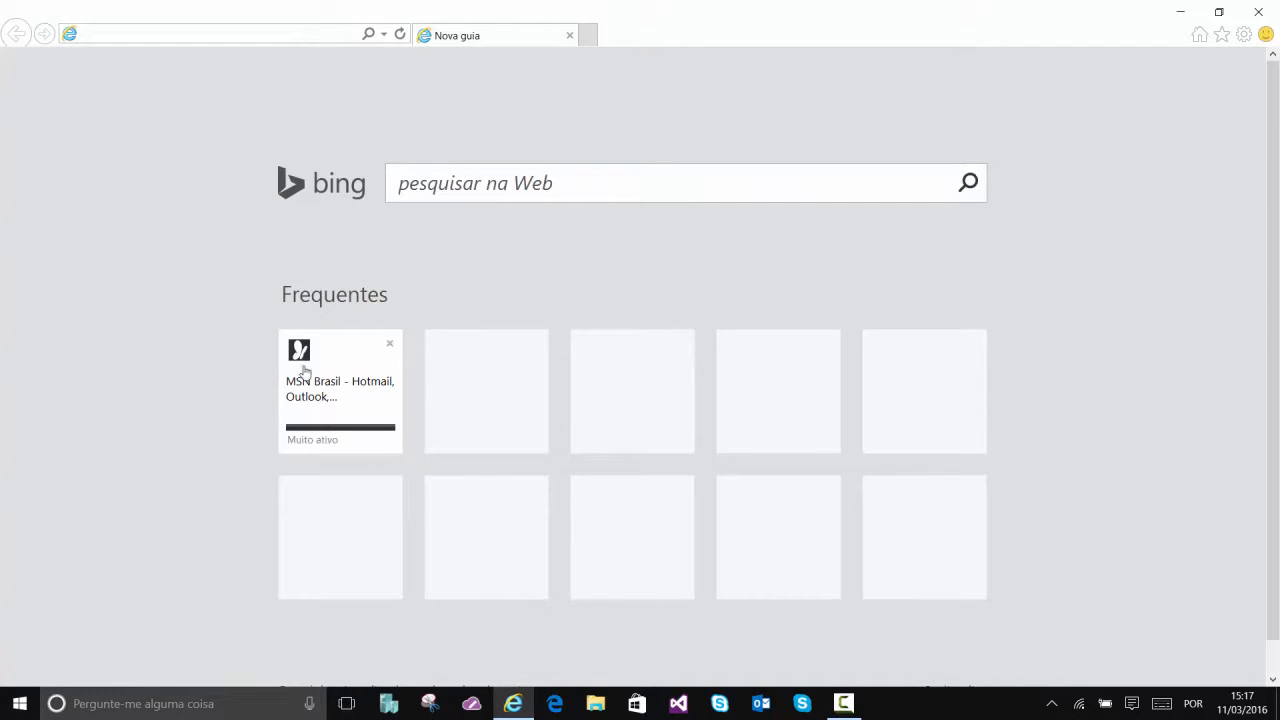
{"action": "left_click", "coordinate": [360, 402]}
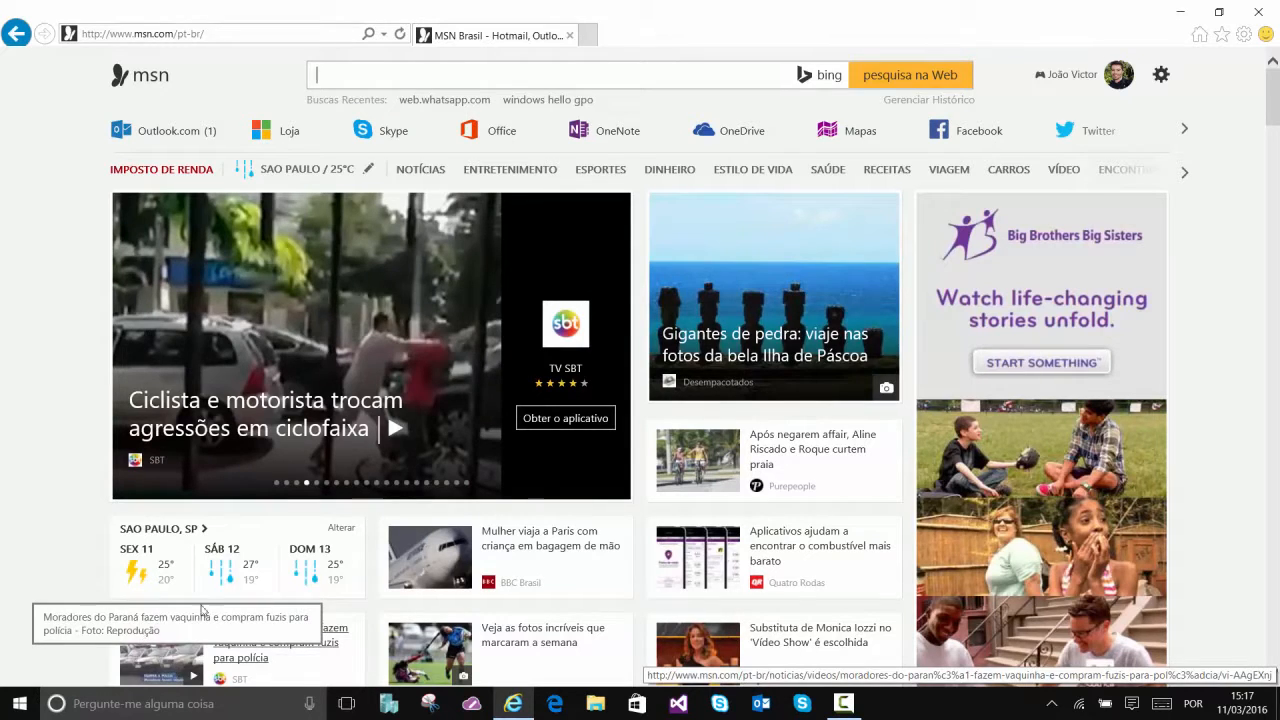
{"action": "key", "text": "alt"}
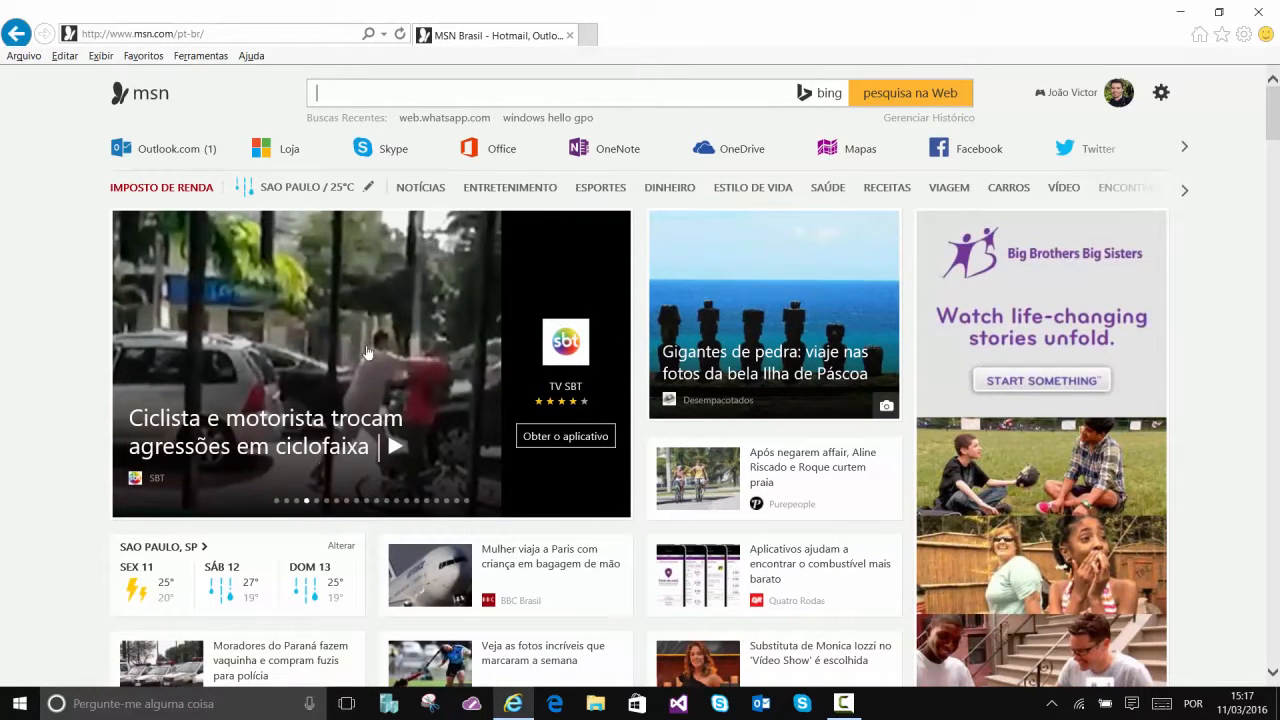
{"action": "left_click", "coordinate": [206, 57]}
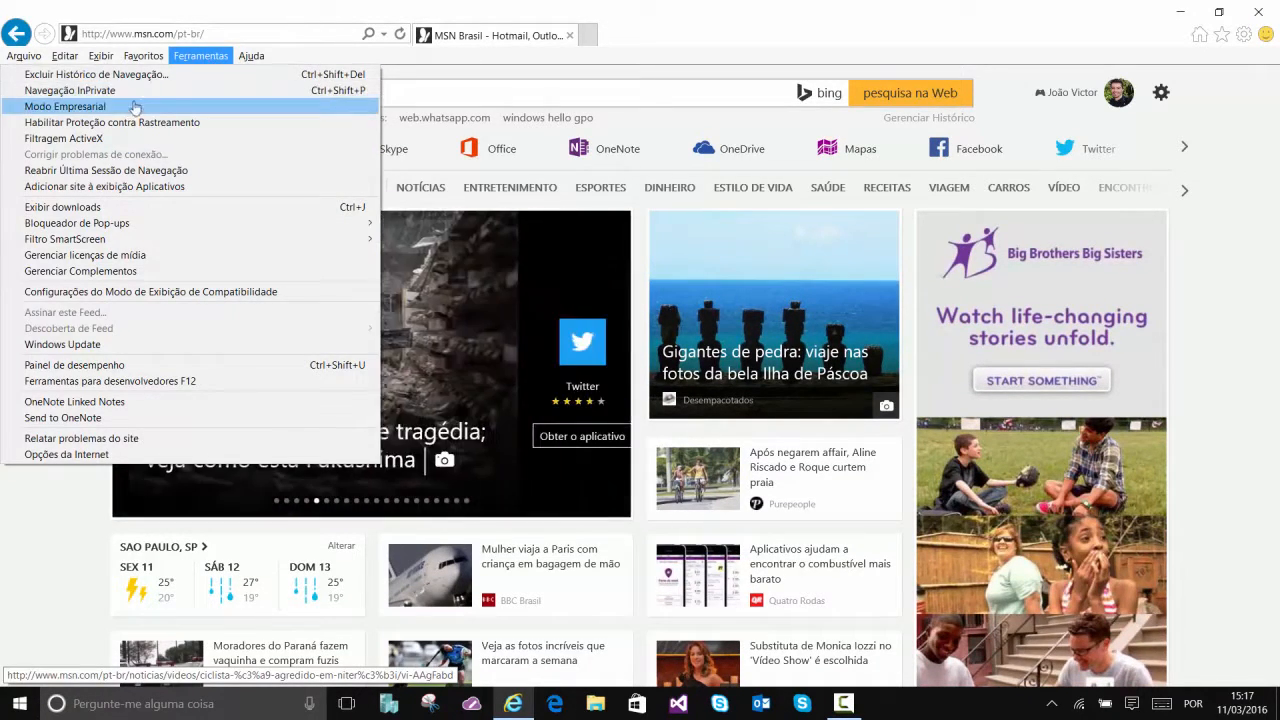
{"action": "left_click", "coordinate": [104, 112]}
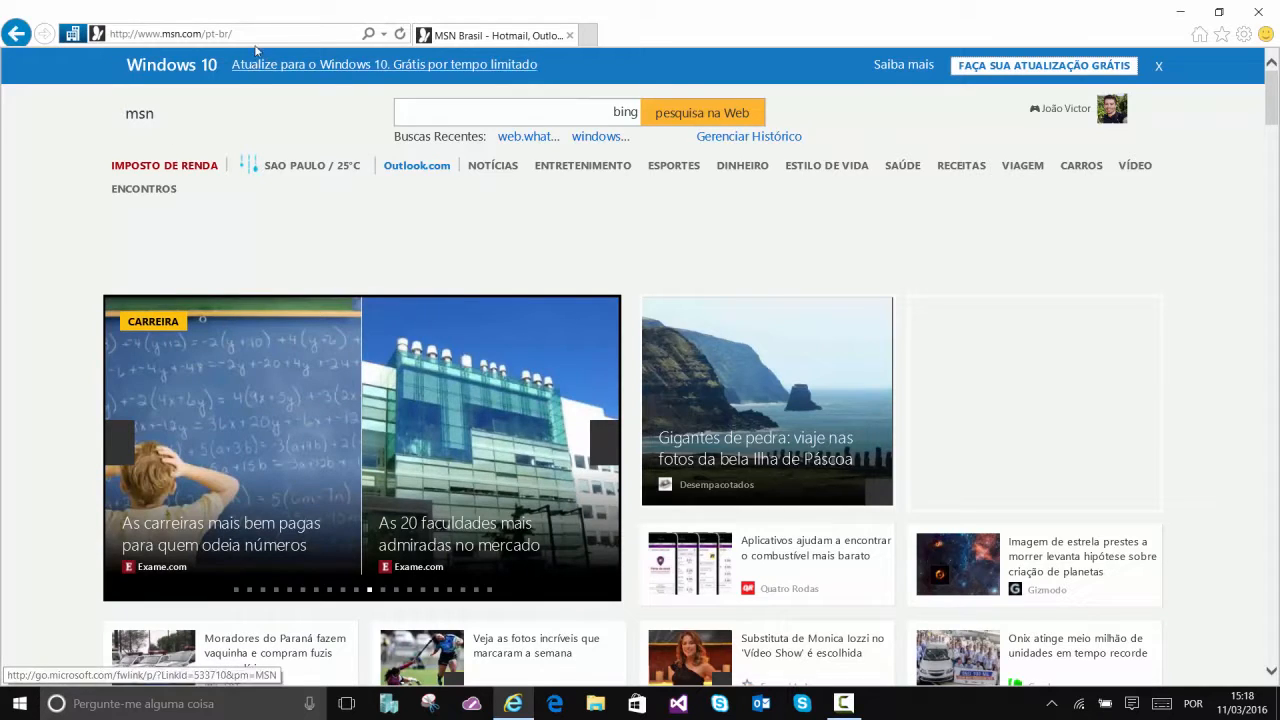
{"action": "left_click", "coordinate": [256, 44]}
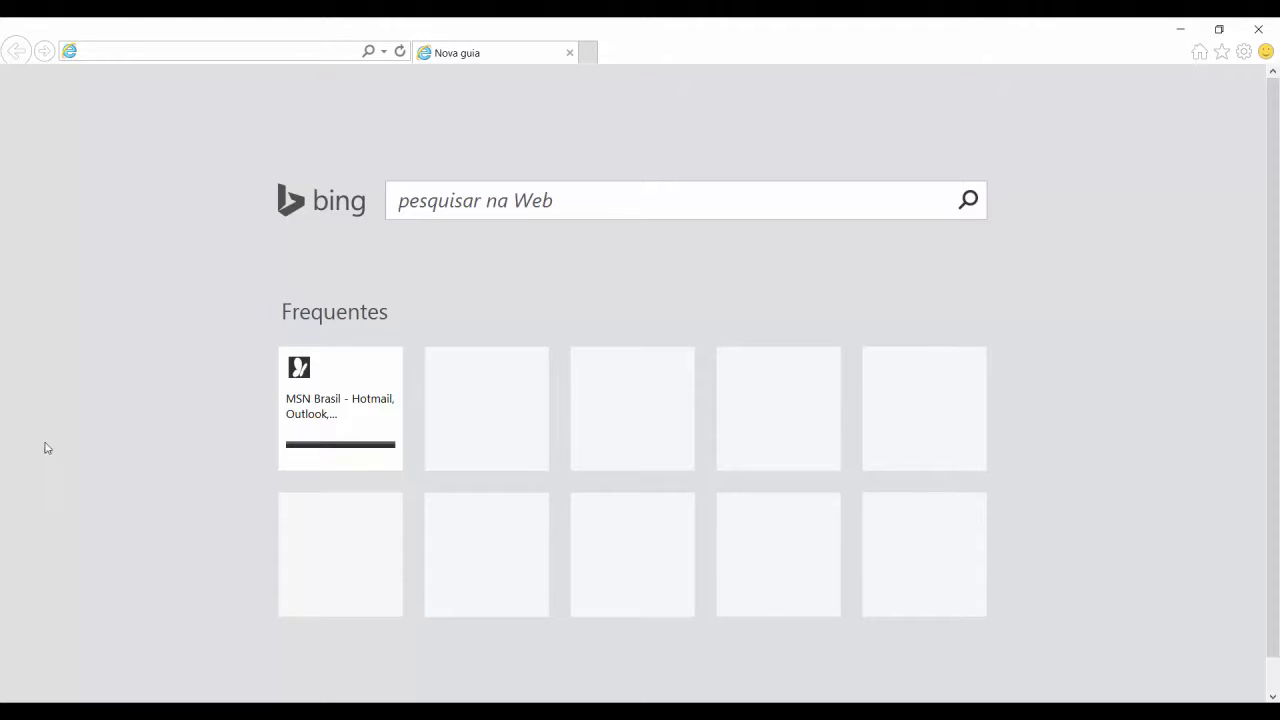
- Reopen MSN Brasil from the frequent sites, copy its full page address and minimize the browser window
{"action": "left_click", "coordinate": [360, 416]}
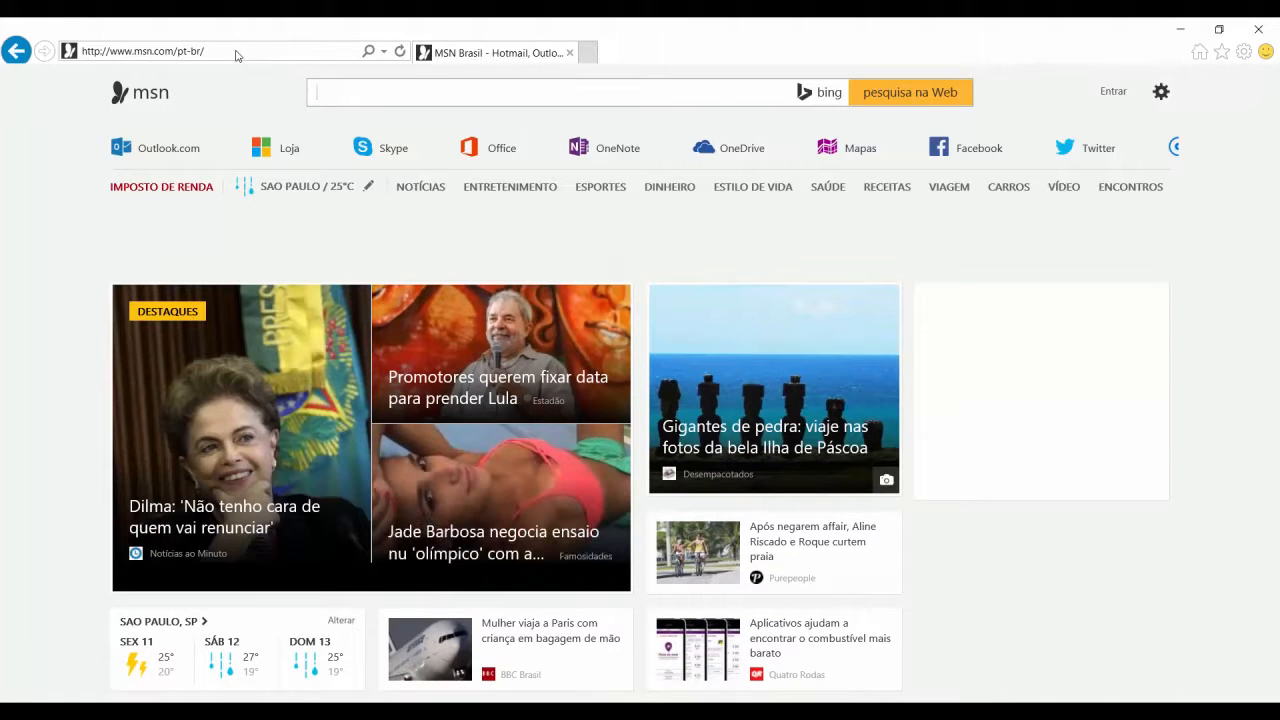
{"action": "left_click", "coordinate": [237, 55]}
{"action": "key", "text": "ctrl+c"}
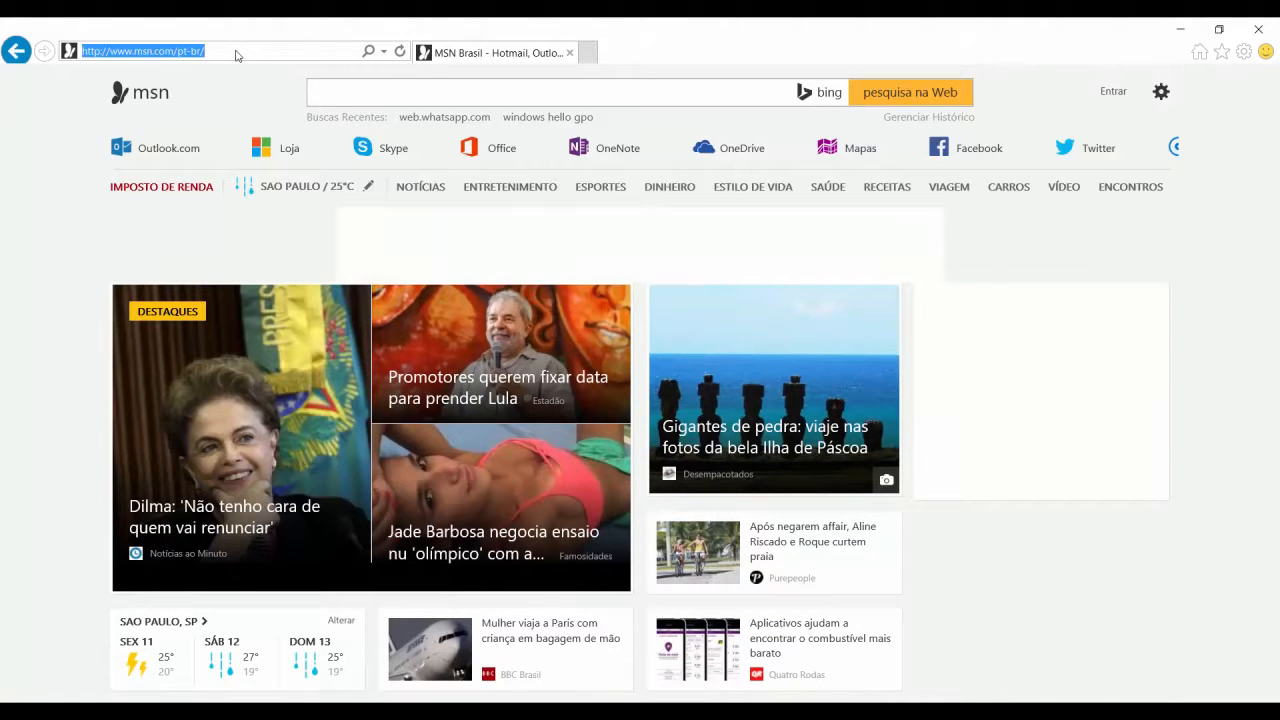
{"action": "key", "text": "BackSpace"}
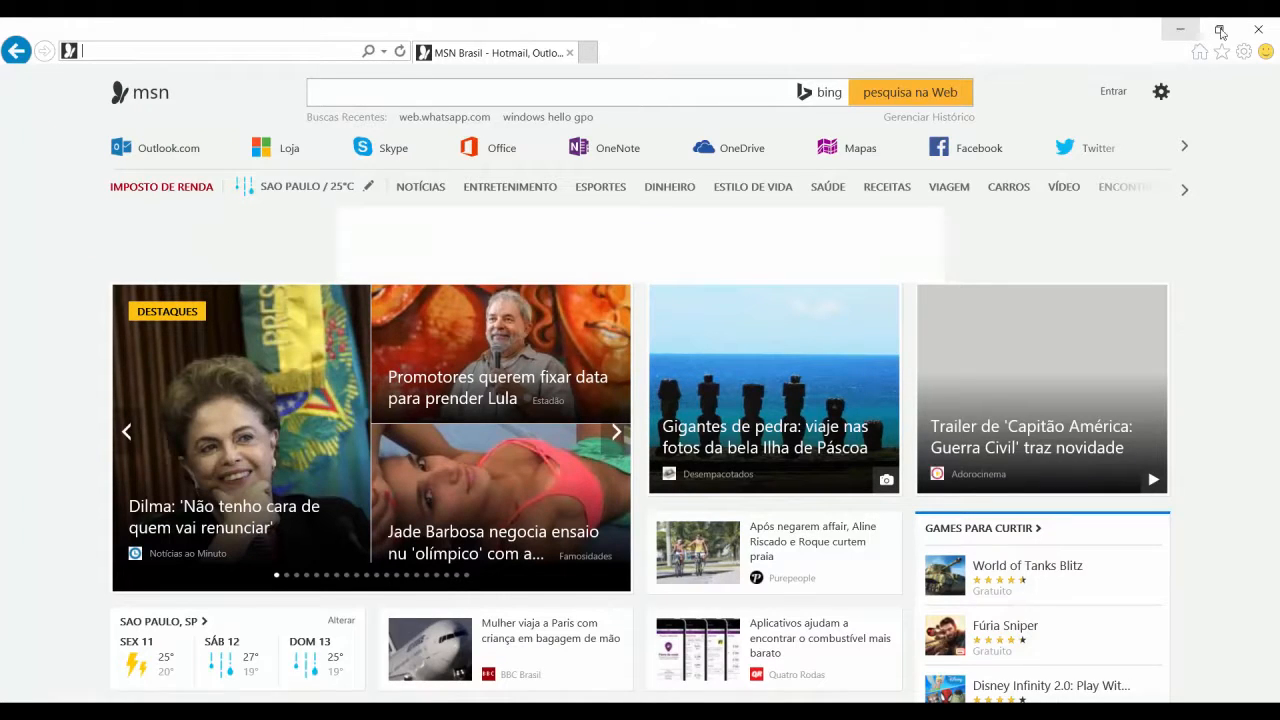
{"action": "left_click", "coordinate": [1196, 30]}
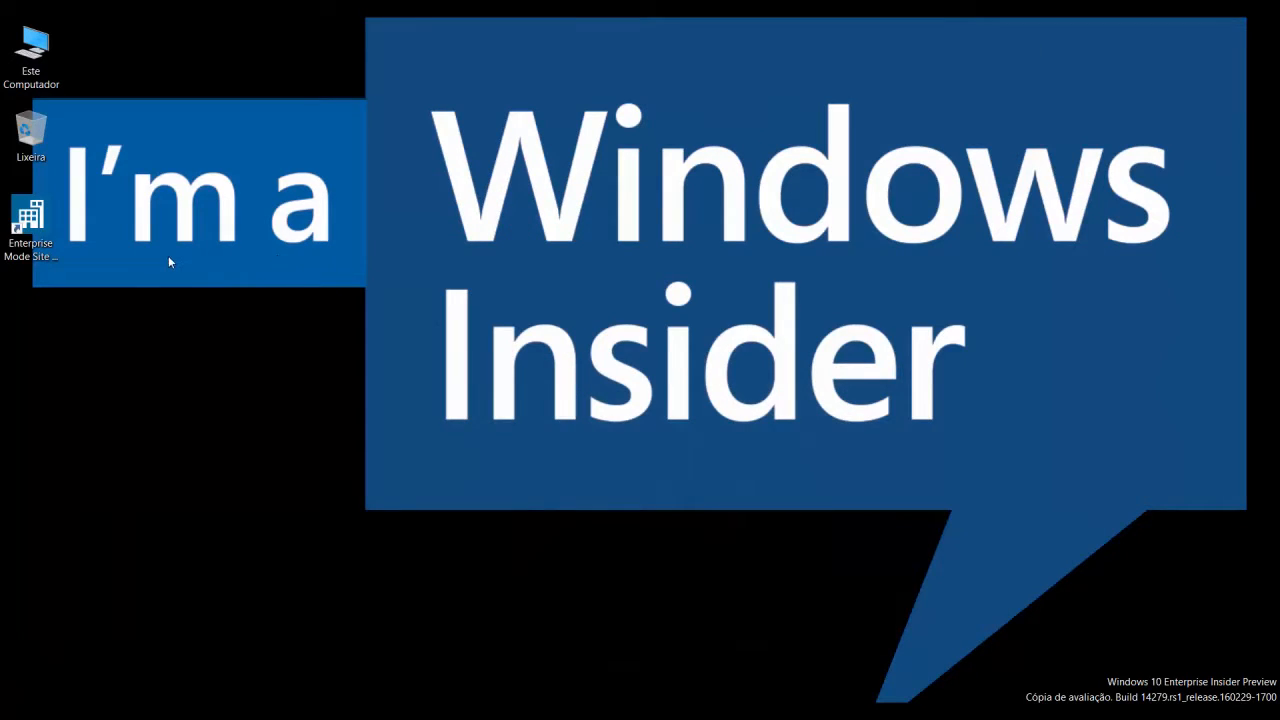
- Launch Enterprise Mode Site List Manager from the desktop and move its window toward the middle of the screen
{"action": "double_click", "coordinate": [44, 218]}
{"action": "left_click", "coordinate": [468, 72]}
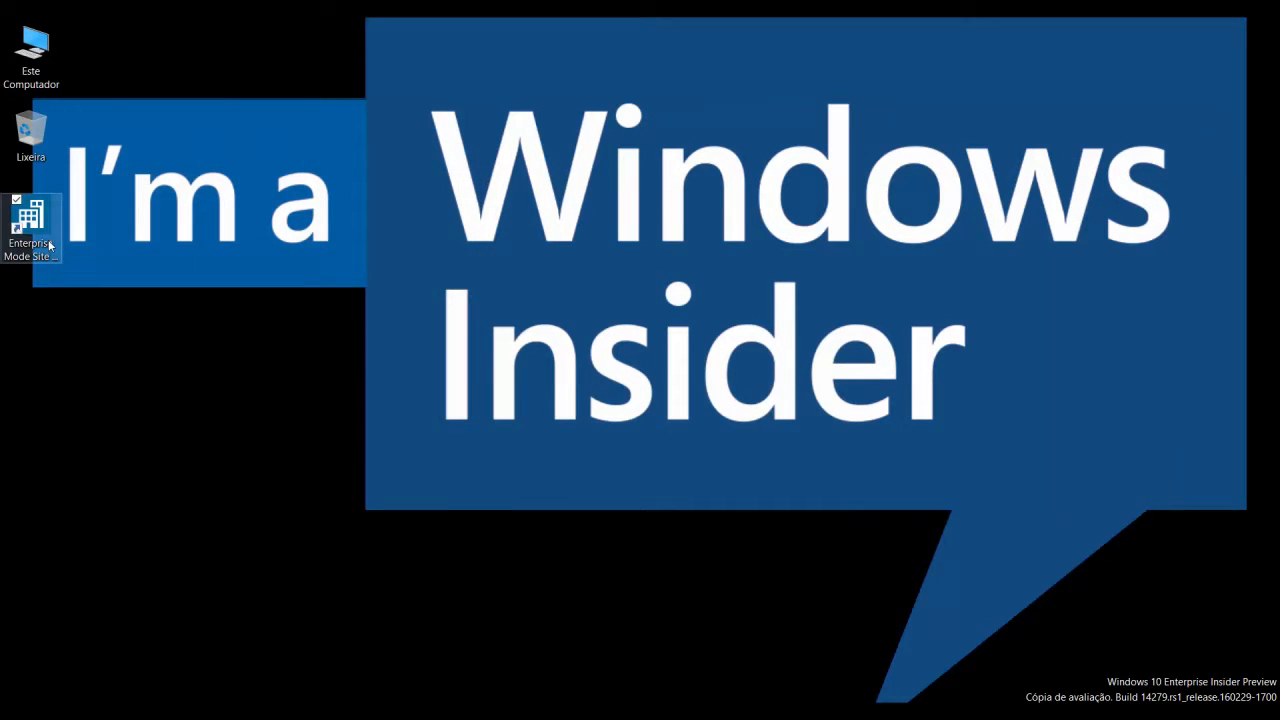
{"action": "left_click", "coordinate": [27, 268]}
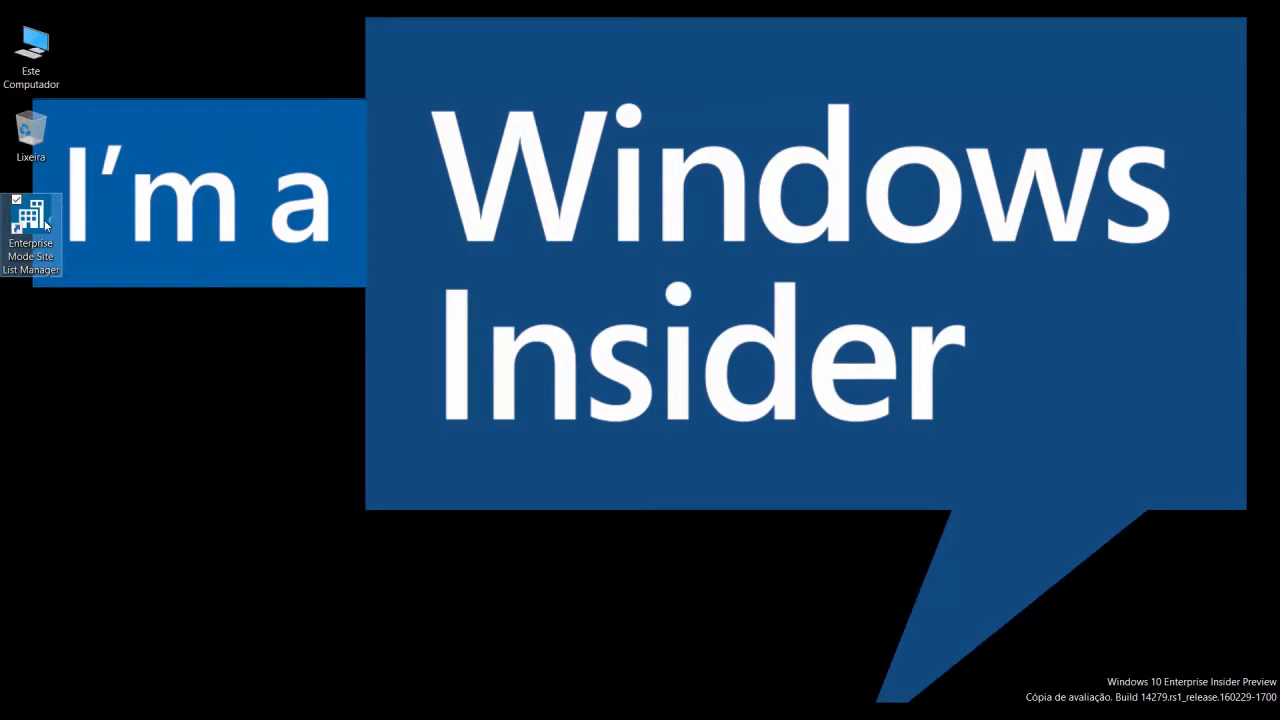
{"action": "double_click", "coordinate": [46, 226]}
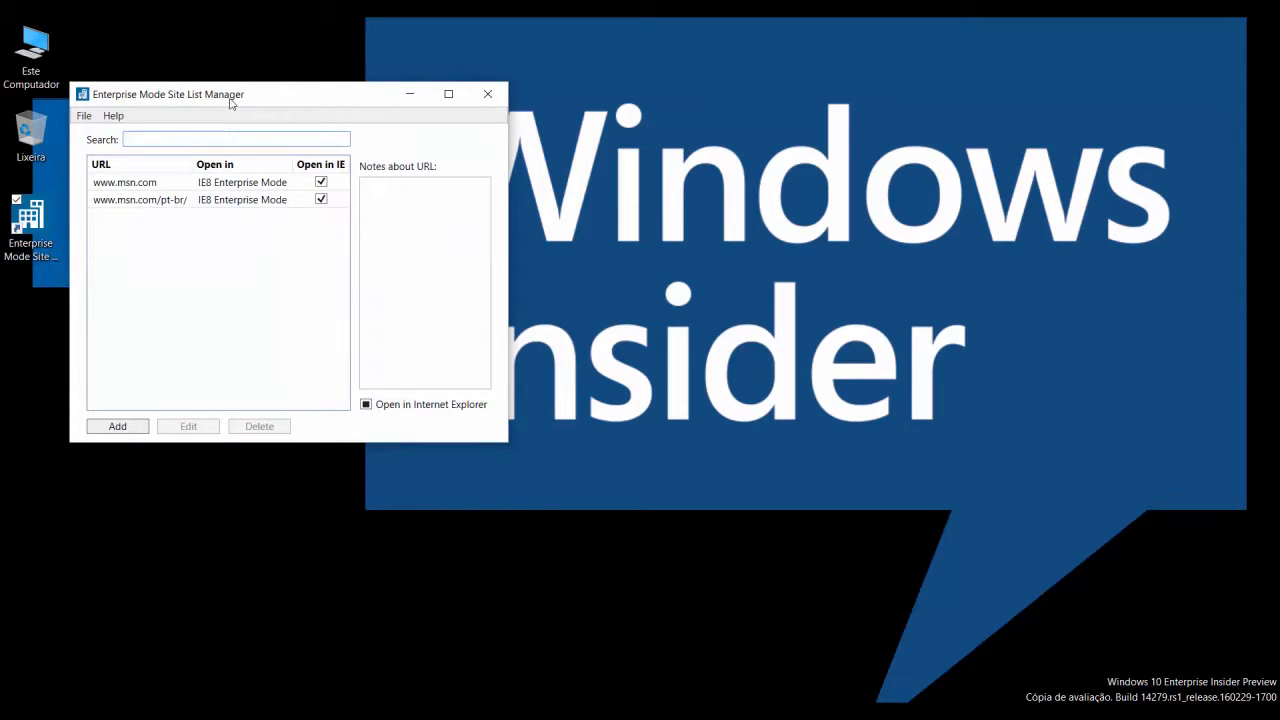
{"action": "left_click_drag", "start_coordinate": [230, 100], "coordinate": [382, 151]}
{"action": "left_click", "coordinate": [270, 477]}
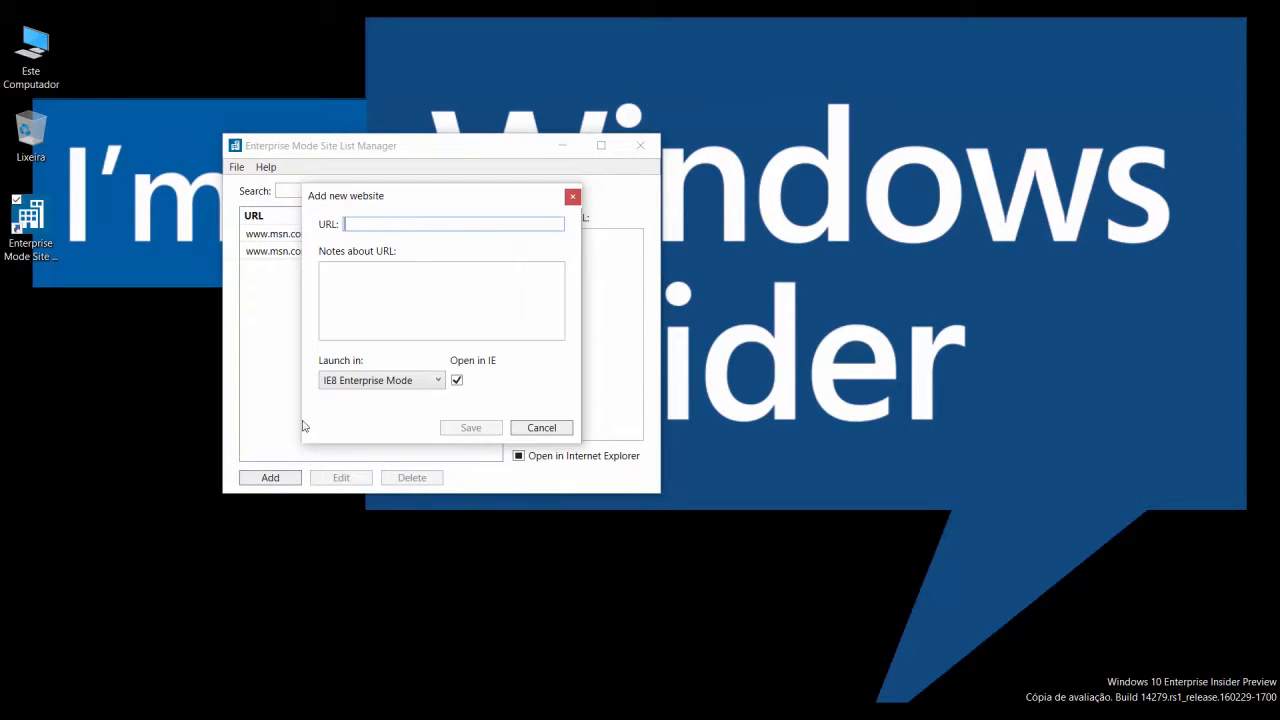
{"action": "key", "text": "ctrl+v"}
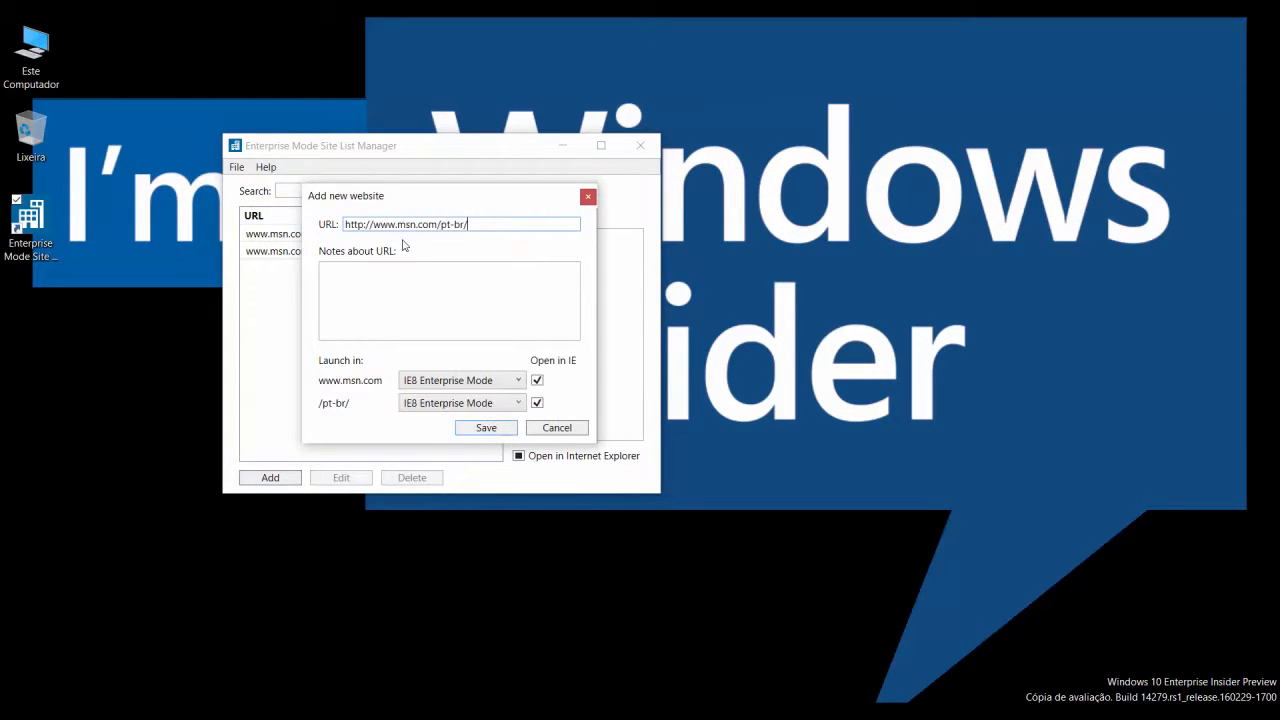
{"action": "left_click", "coordinate": [550, 430]}
{"action": "left_click", "coordinate": [308, 258]}
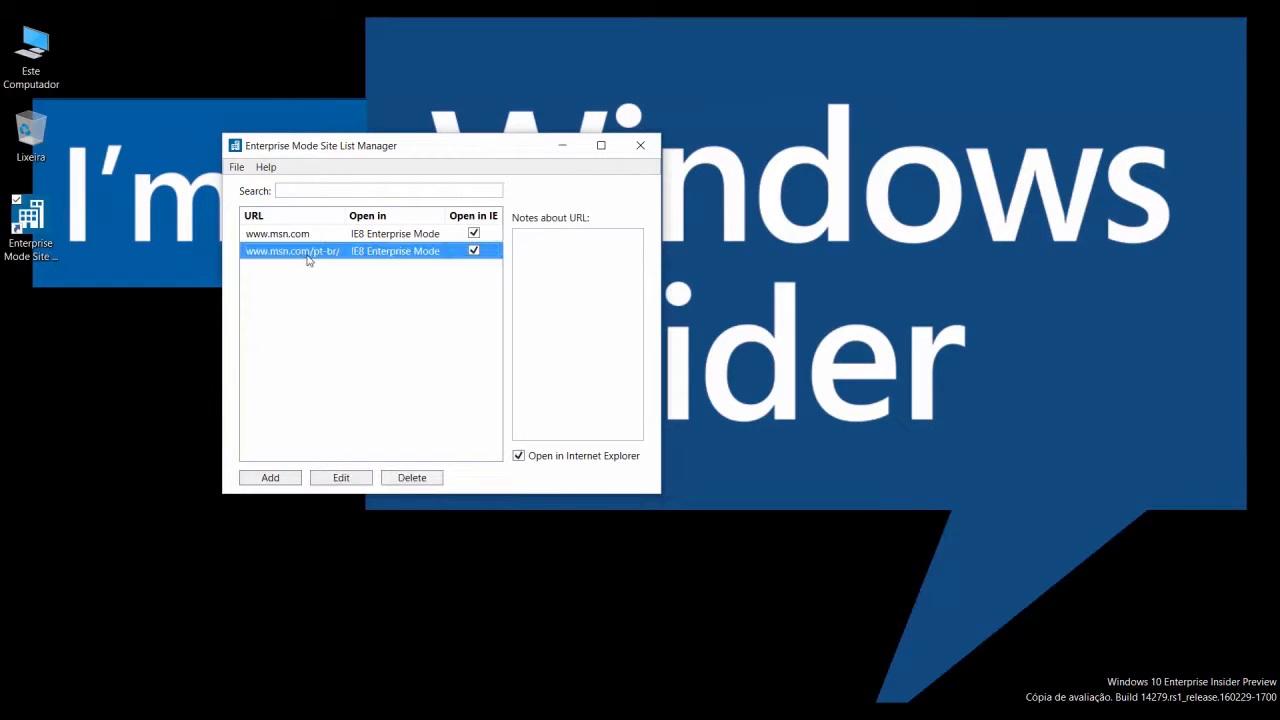
{"action": "left_click", "coordinate": [390, 477]}
{"action": "left_click", "coordinate": [292, 238]}
{"action": "left_click", "coordinate": [412, 477]}
{"action": "left_click", "coordinate": [270, 477]}
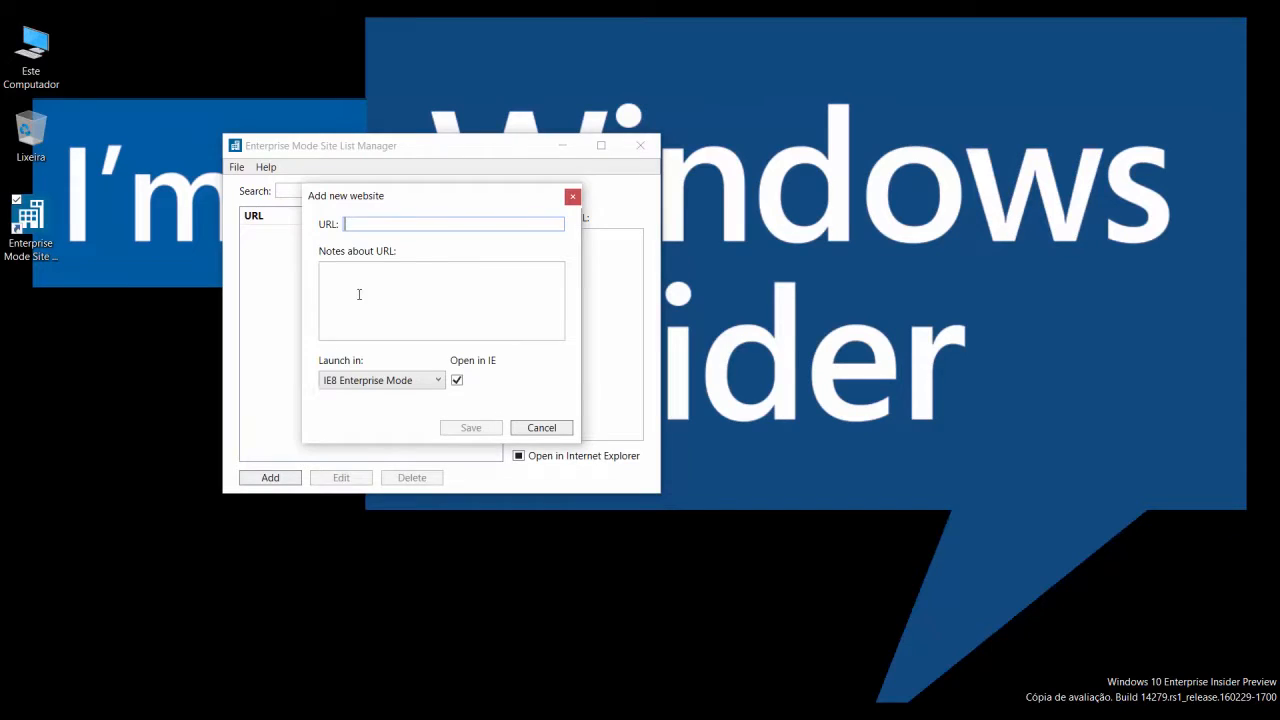
{"action": "key", "text": "ctrl+v"}
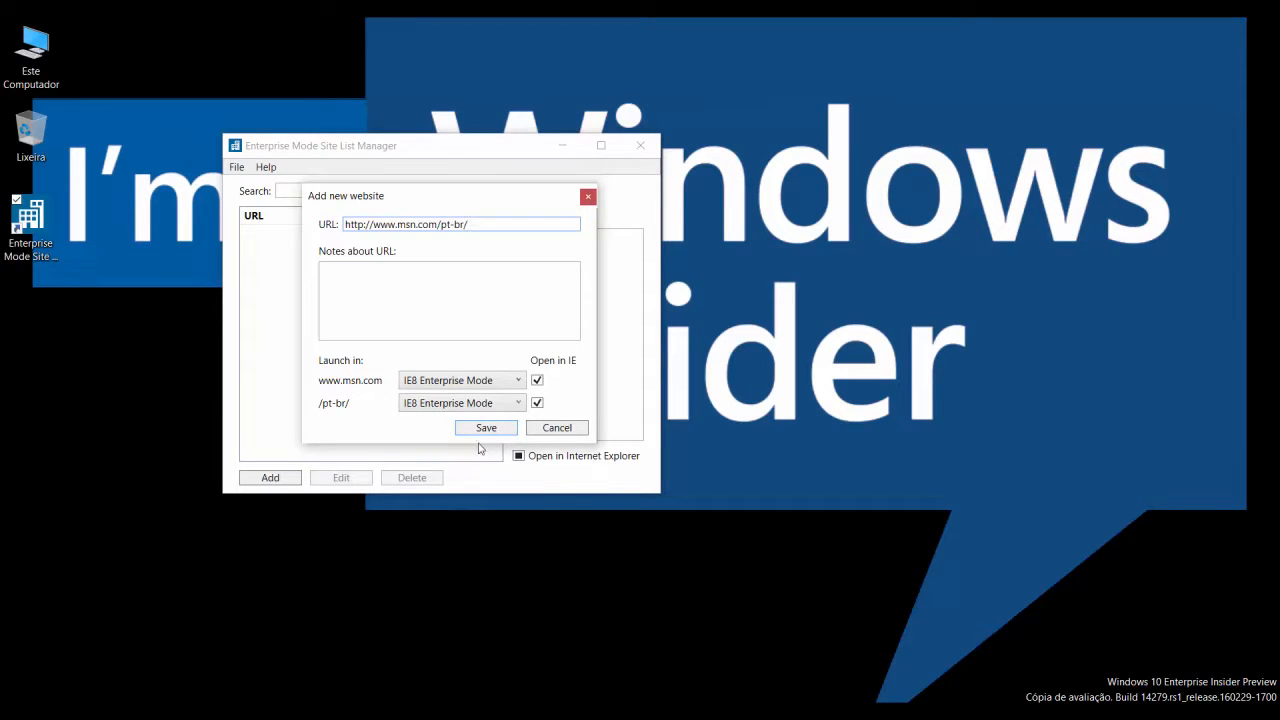
{"action": "left_click", "coordinate": [485, 428]}
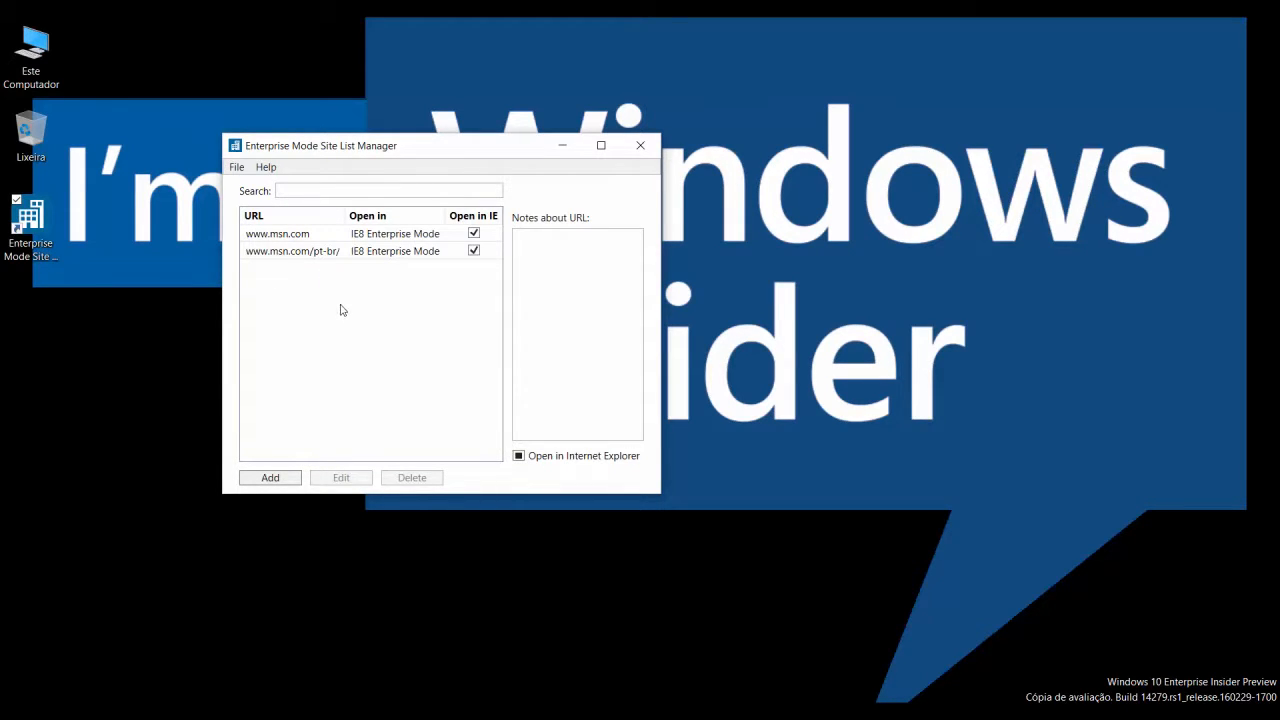
{"action": "left_click_drag", "start_coordinate": [357, 146], "coordinate": [421, 155]}
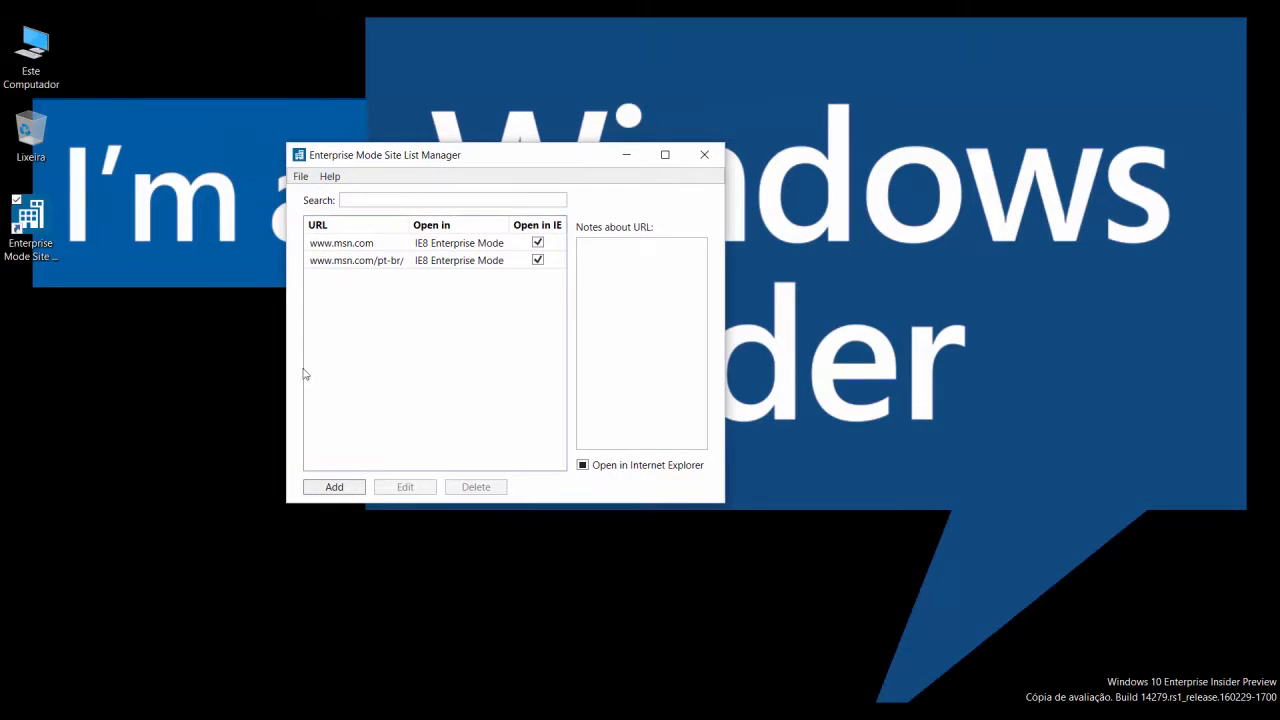
{"action": "left_click", "coordinate": [338, 487]}
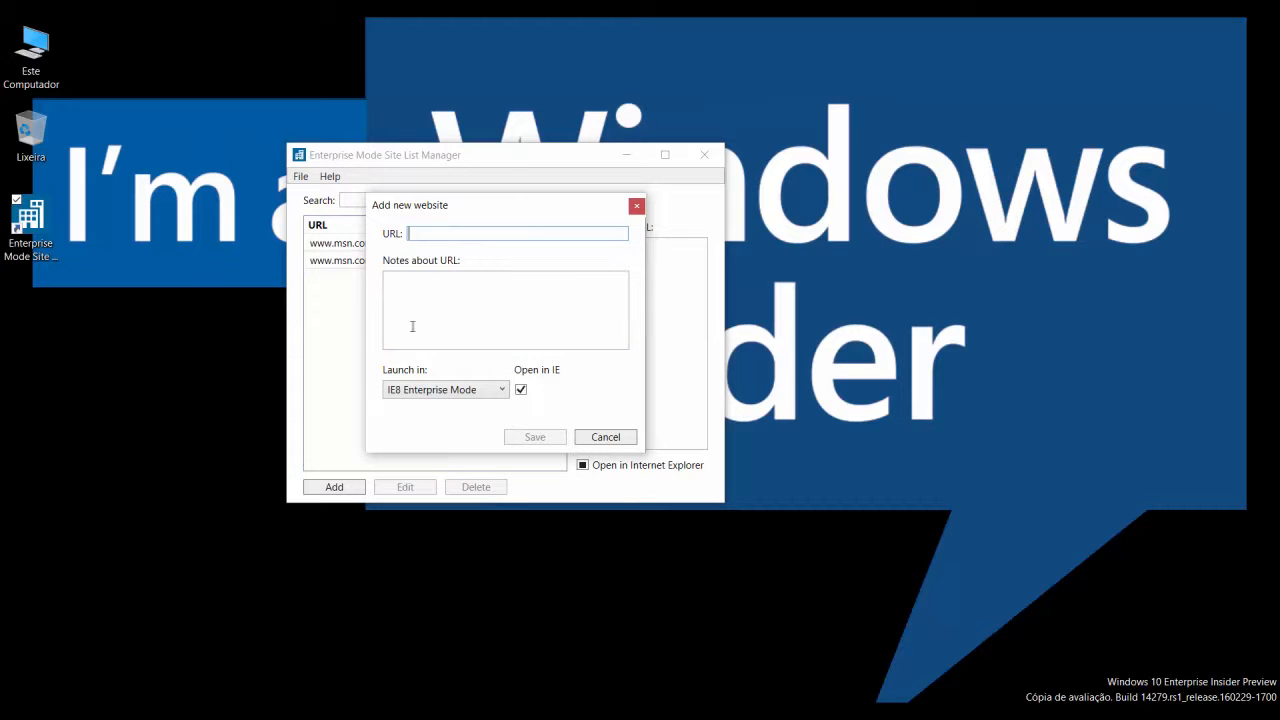
{"action": "left_click", "coordinate": [607, 436]}
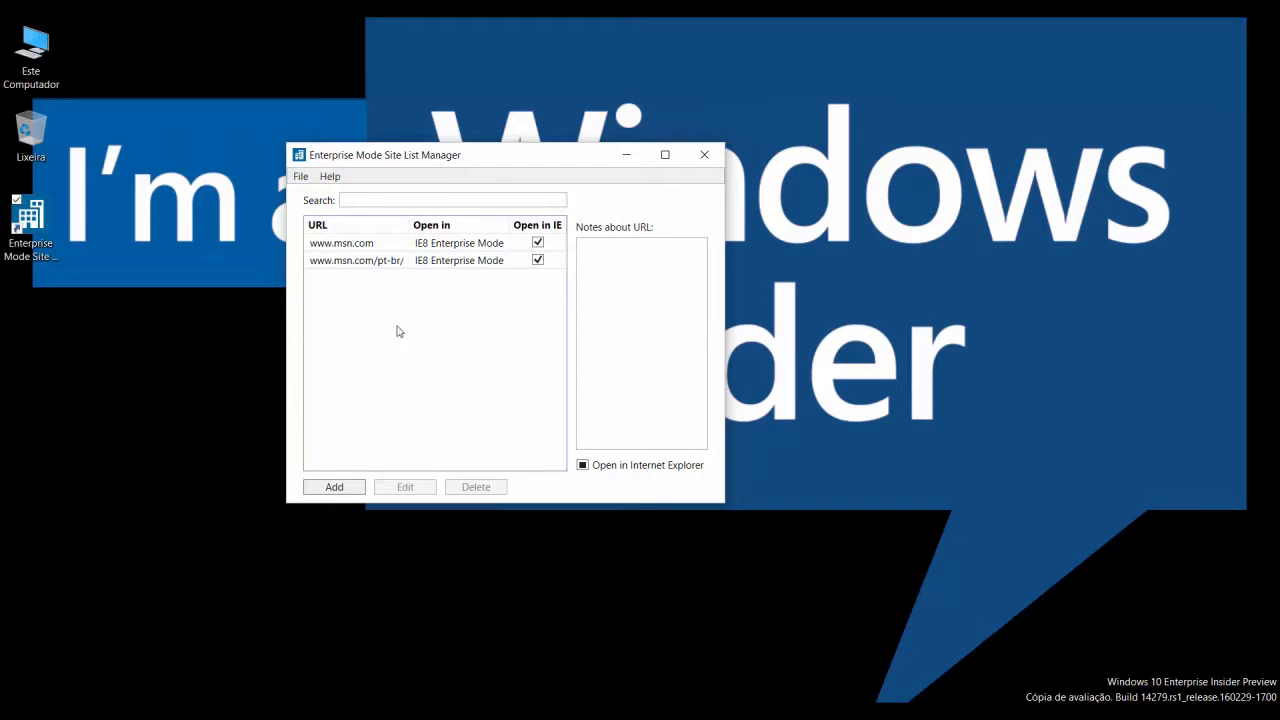
- Try to save the site list to XML over the existing sites.xml in C:\wwwroot
{"action": "left_click", "coordinate": [301, 177]}
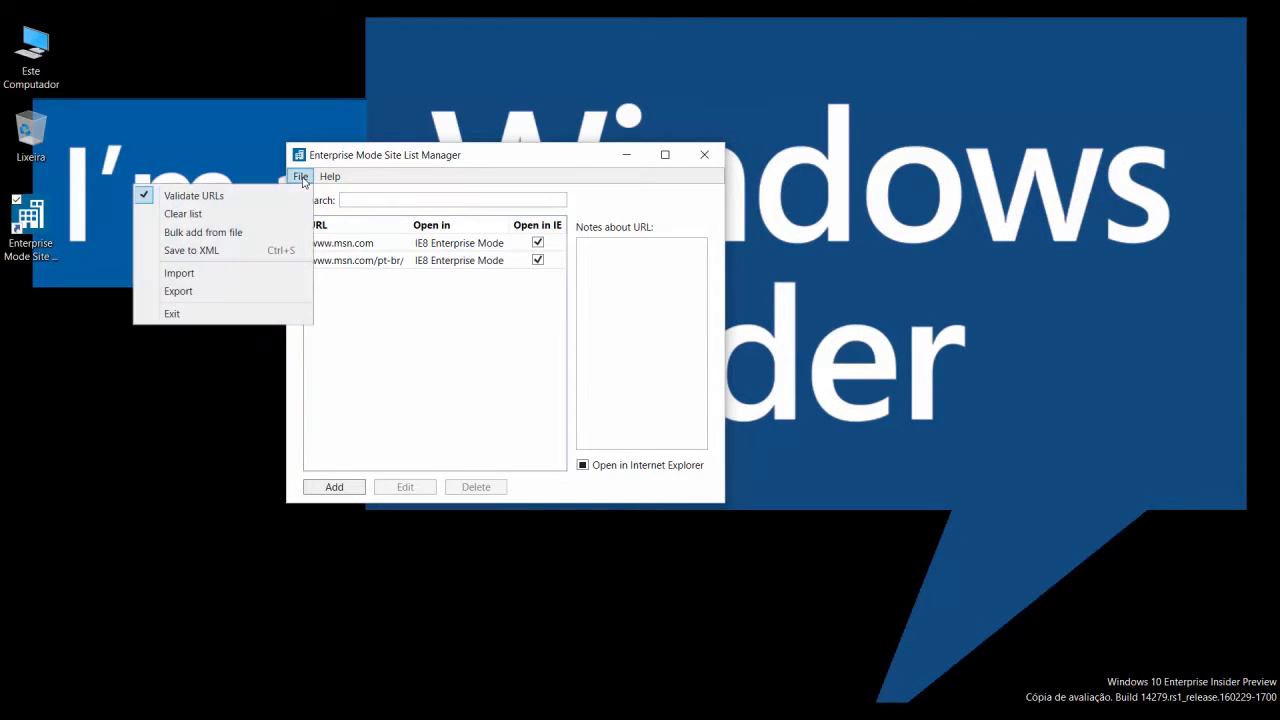
{"action": "left_click", "coordinate": [192, 252]}
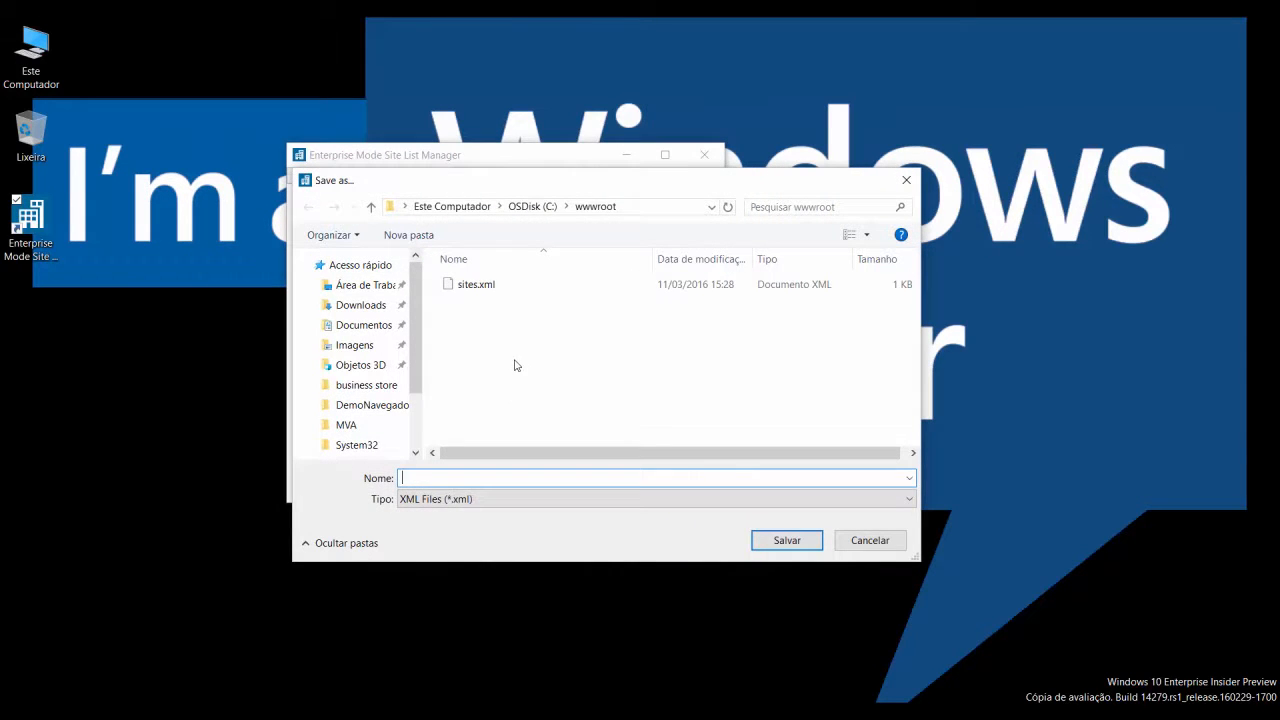
{"action": "left_click", "coordinate": [472, 288]}
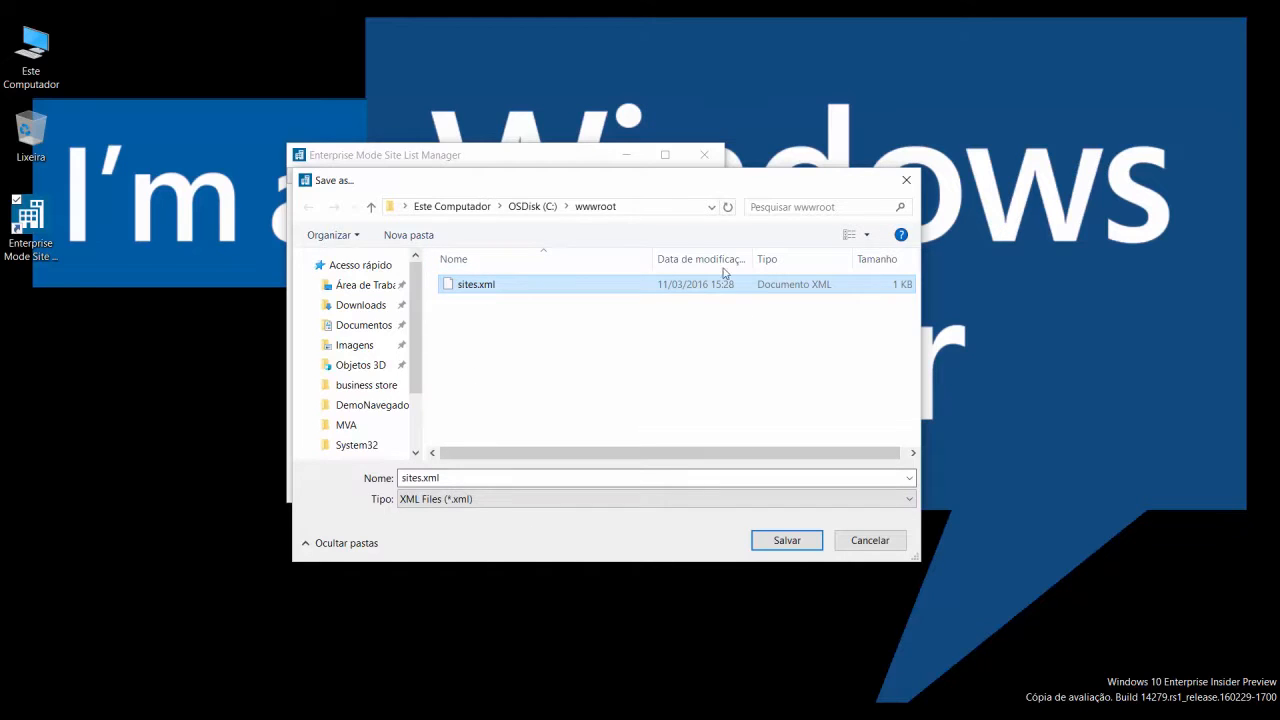
{"action": "left_click", "coordinate": [786, 540]}
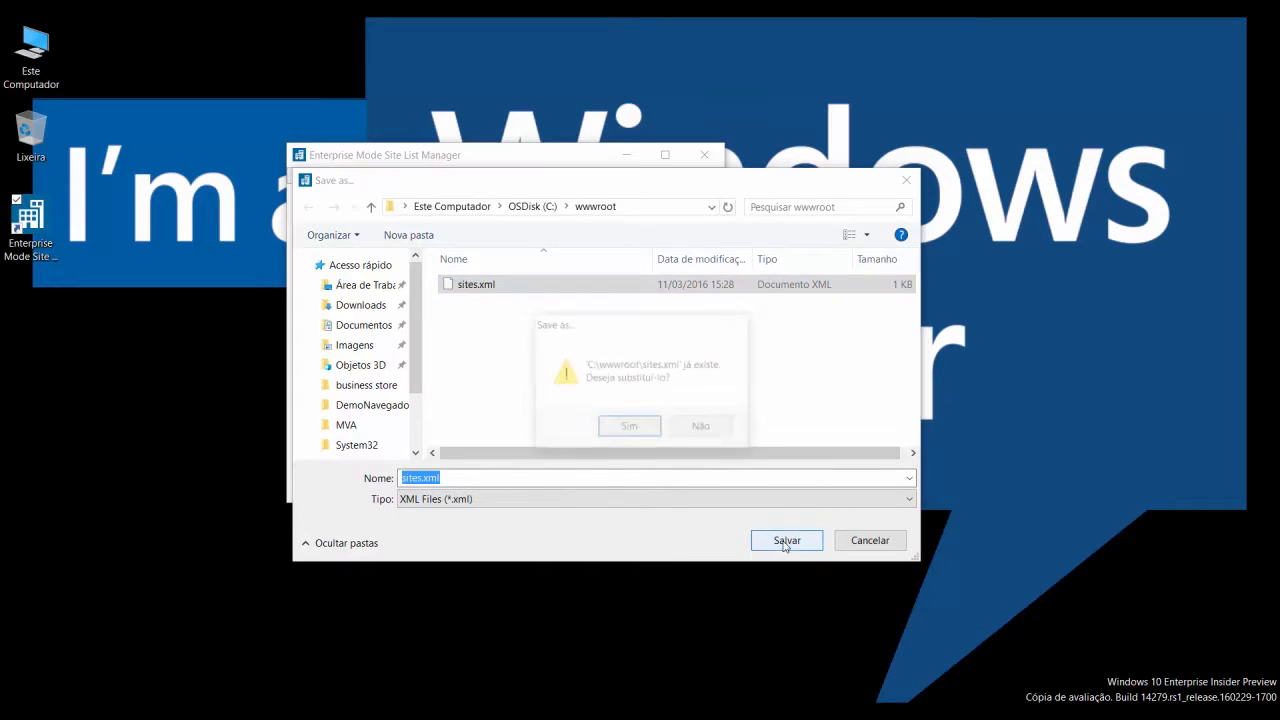
{"action": "left_click", "coordinate": [705, 430]}
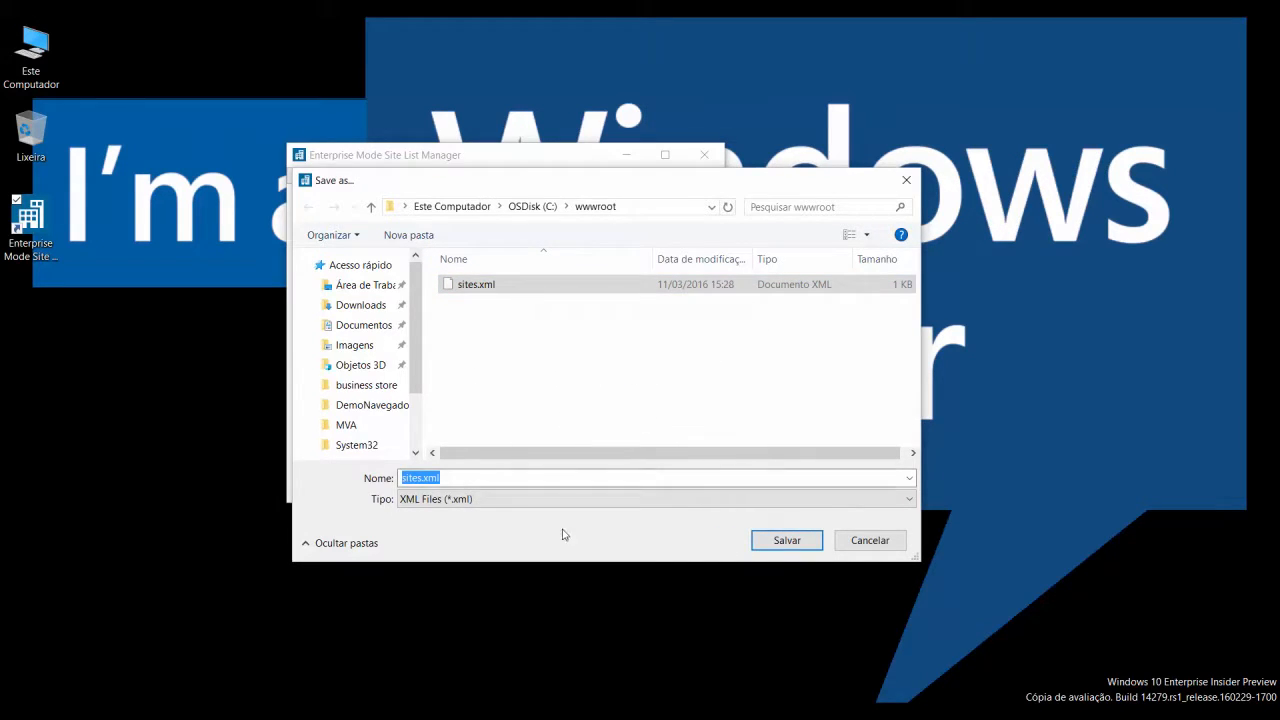
{"action": "left_click", "coordinate": [868, 540]}
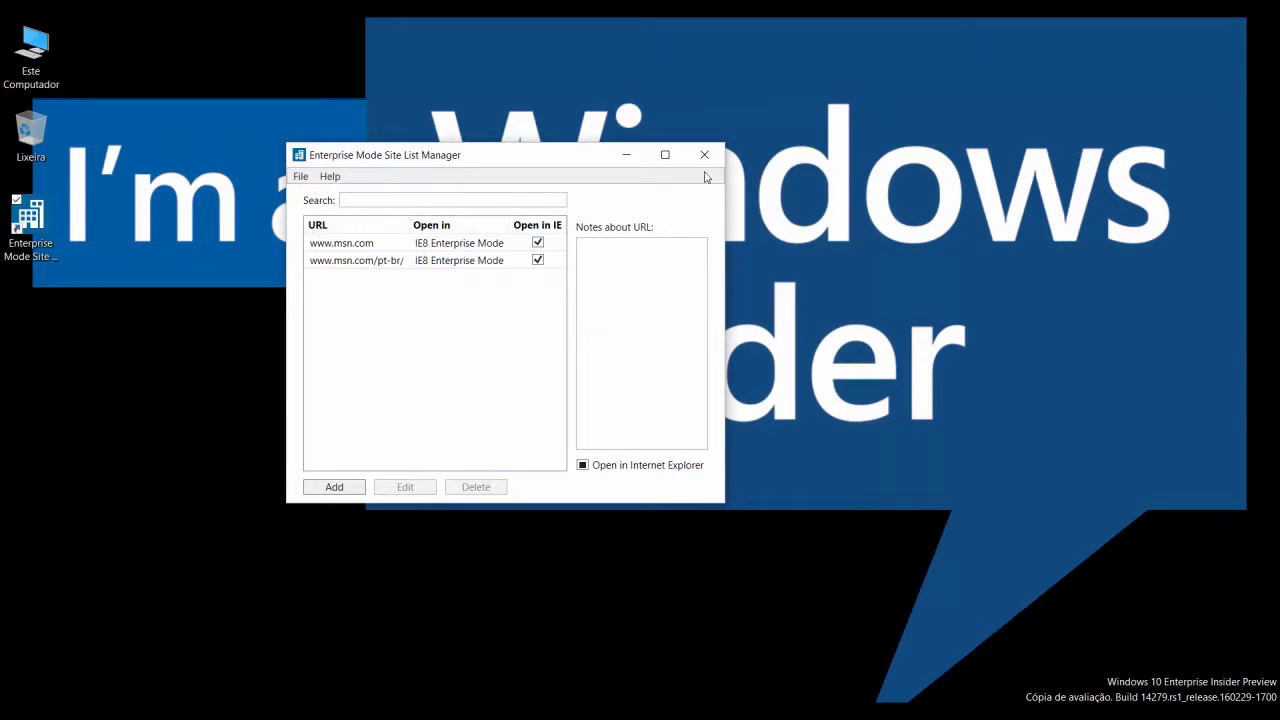
- Close Enterprise Mode Site List Manager, run gpedit.msc to open the Local Group Policy Editor and maximize its window
{"action": "left_click", "coordinate": [705, 156]}
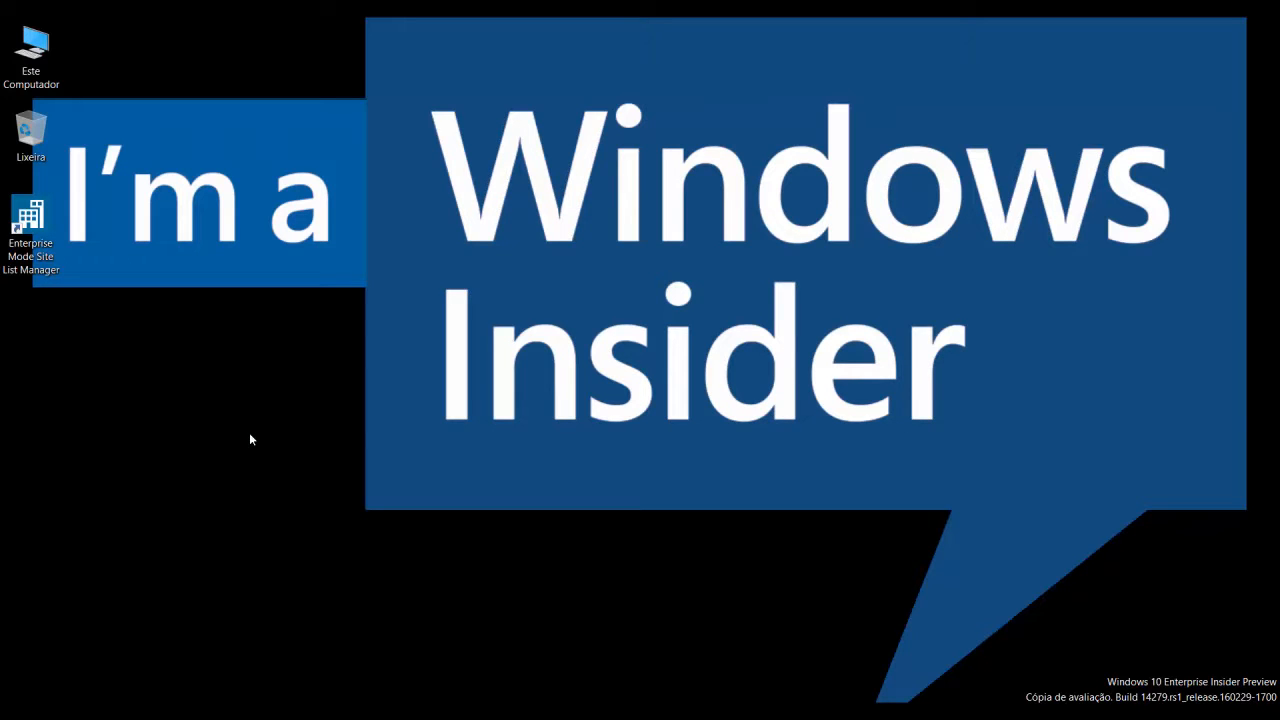
{"action": "key", "text": "super+r"}
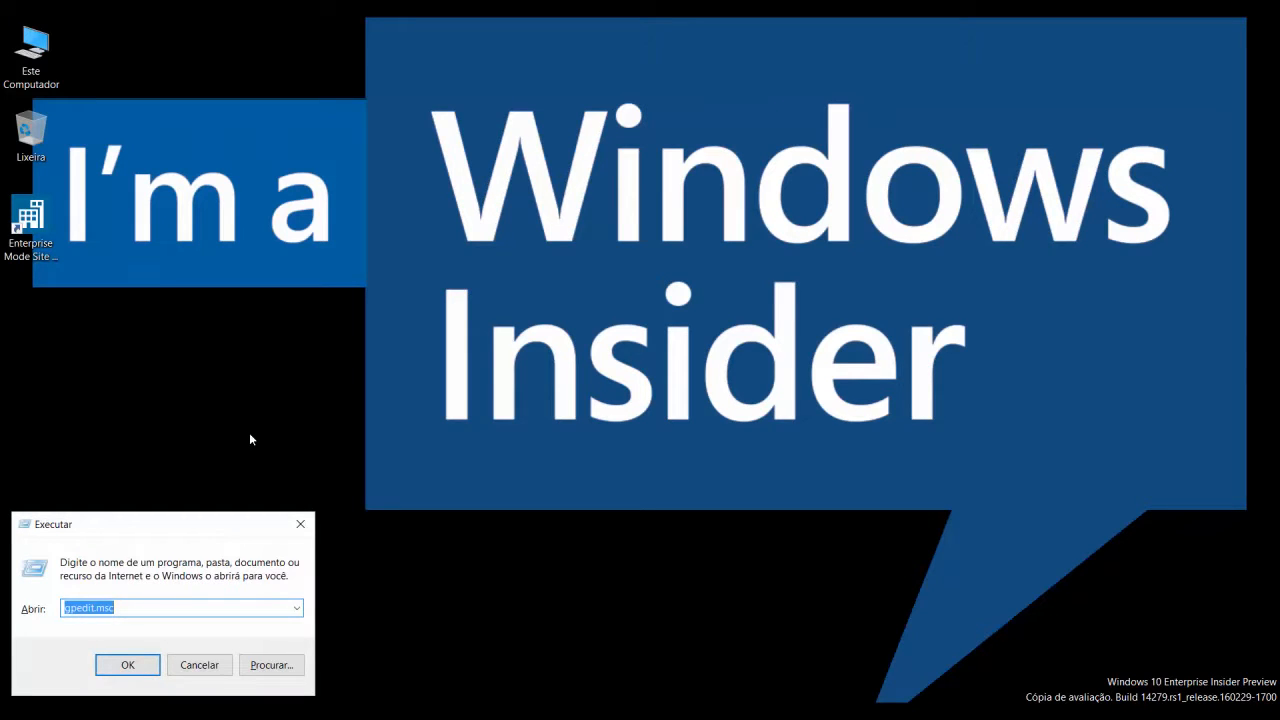
{"action": "key", "text": "Return"}
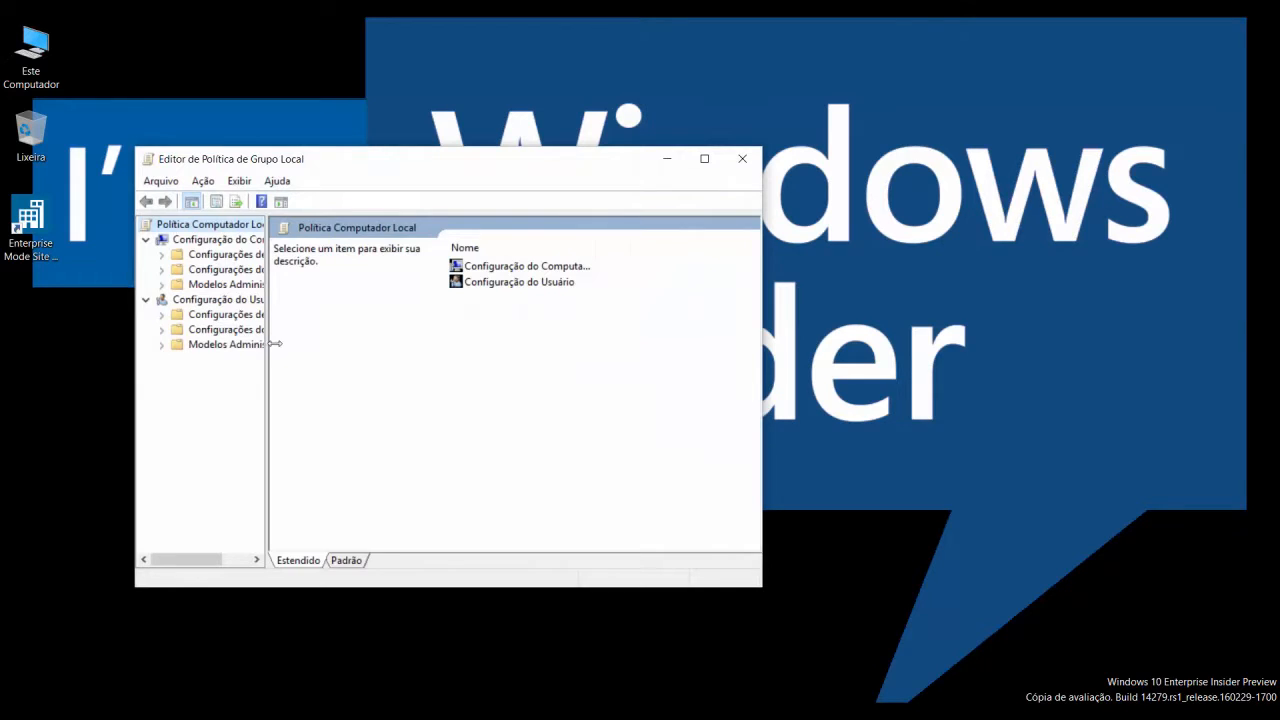
{"action": "left_click_drag", "start_coordinate": [268, 340], "coordinate": [317, 351]}
{"action": "key", "text": "super+Up"}
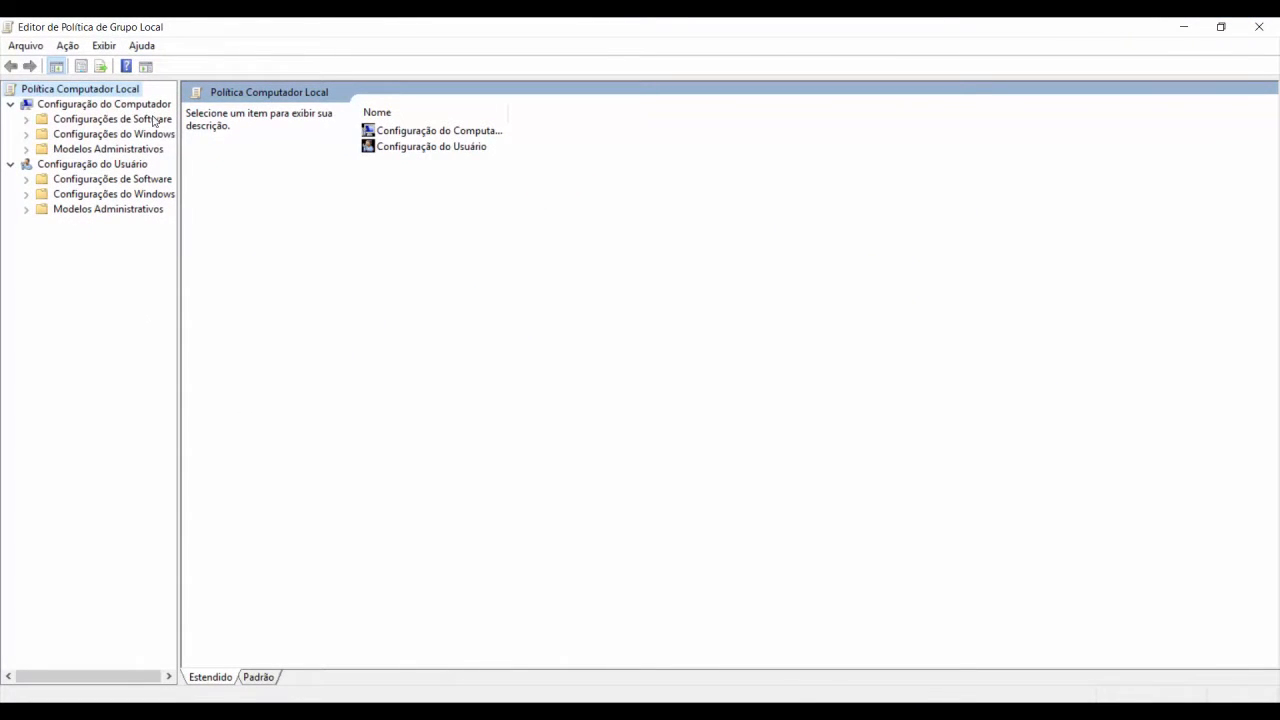
- Open Modelos Administrativos > Componentes do Windows > Internet Explorer under Configuração do Computador, widening the policy tree
{"action": "double_click", "coordinate": [131, 151]}
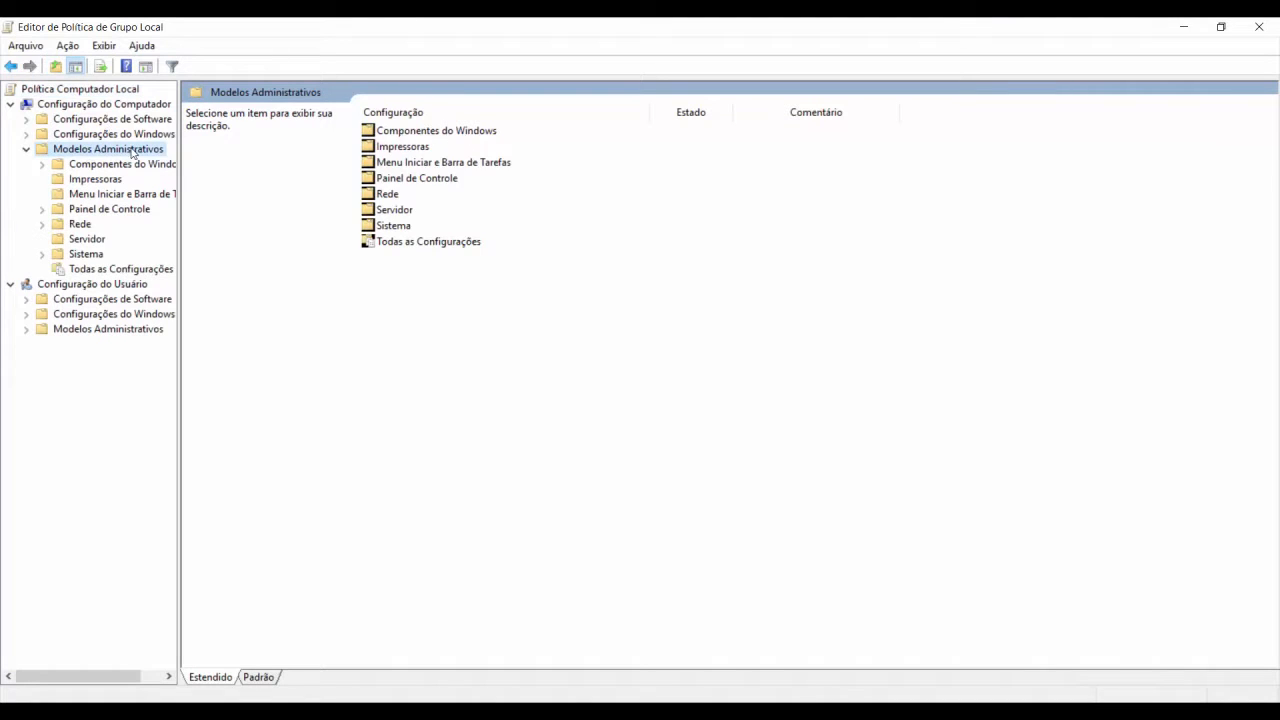
{"action": "double_click", "coordinate": [128, 168]}
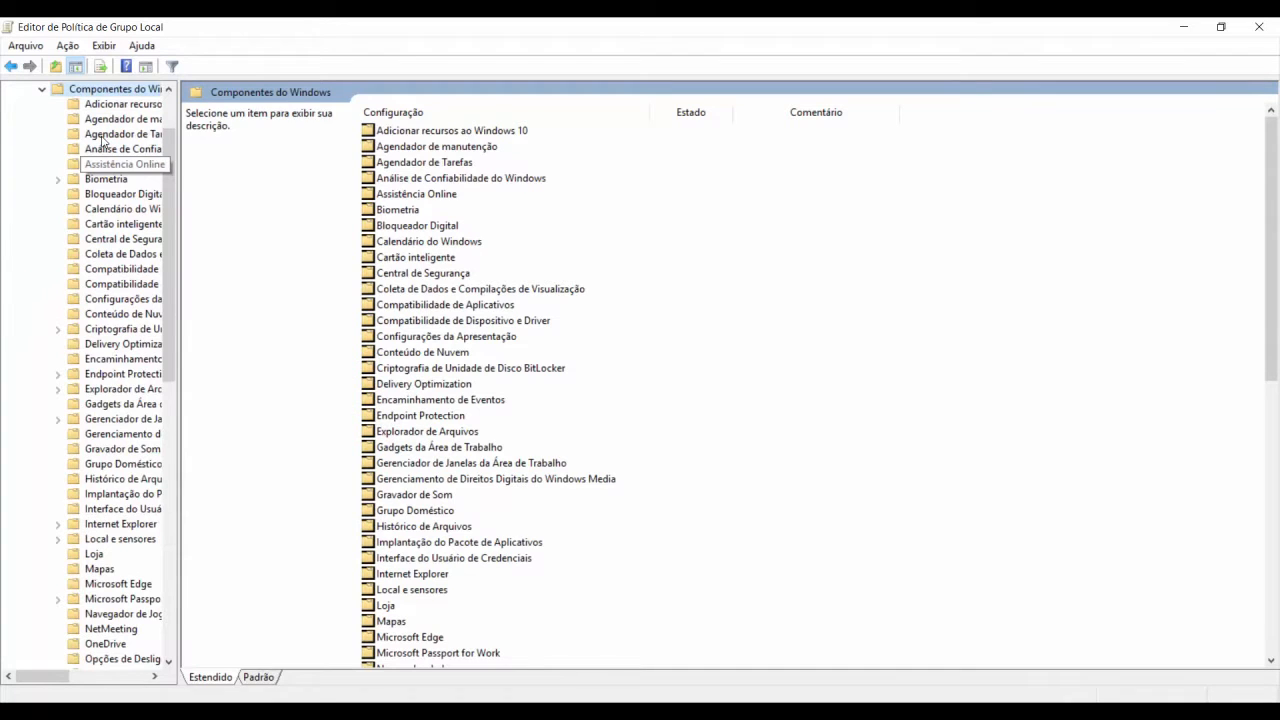
{"action": "left_click_drag", "start_coordinate": [180, 290], "coordinate": [286, 287]}
{"action": "double_click", "coordinate": [115, 525]}
- Open the policy "Usar a lista de sites do Modo Empresarial IE" and set it to Habilitado
{"action": "left_click", "coordinate": [588, 385]}
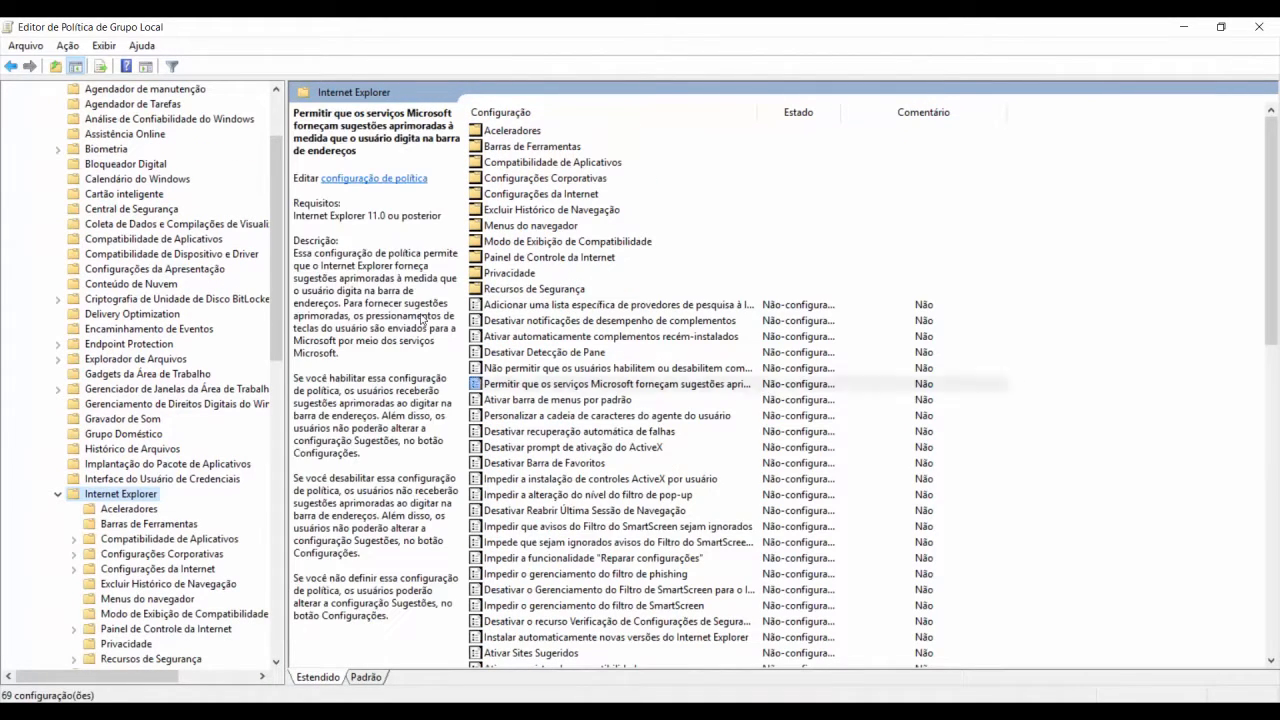
{"action": "key", "text": "u"}
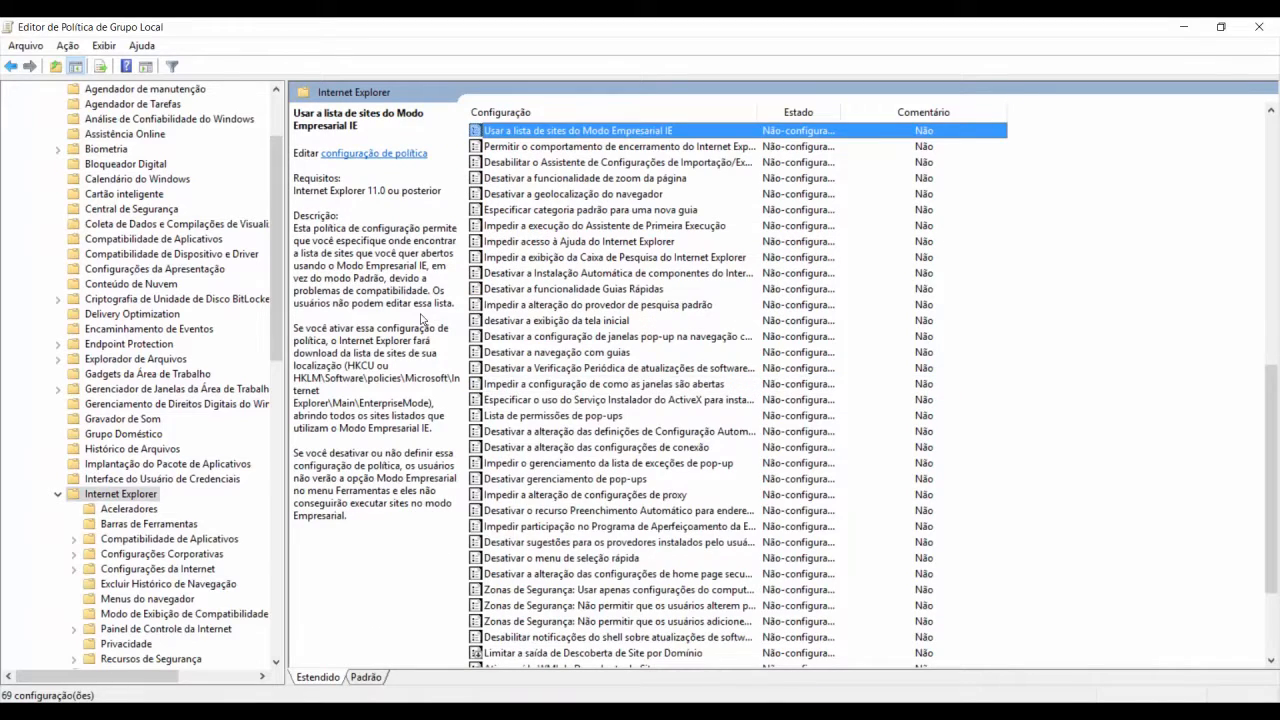
{"action": "double_click", "coordinate": [607, 133]}
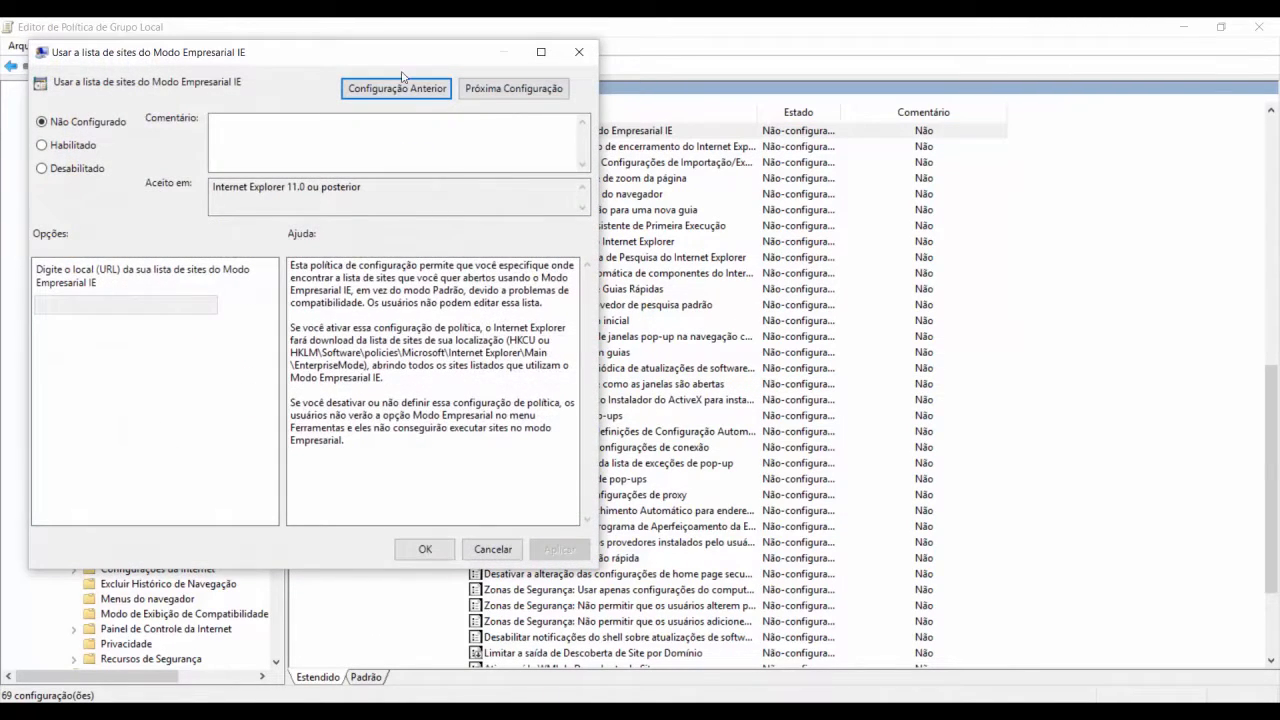
{"action": "left_click_drag", "start_coordinate": [361, 61], "coordinate": [719, 106]}
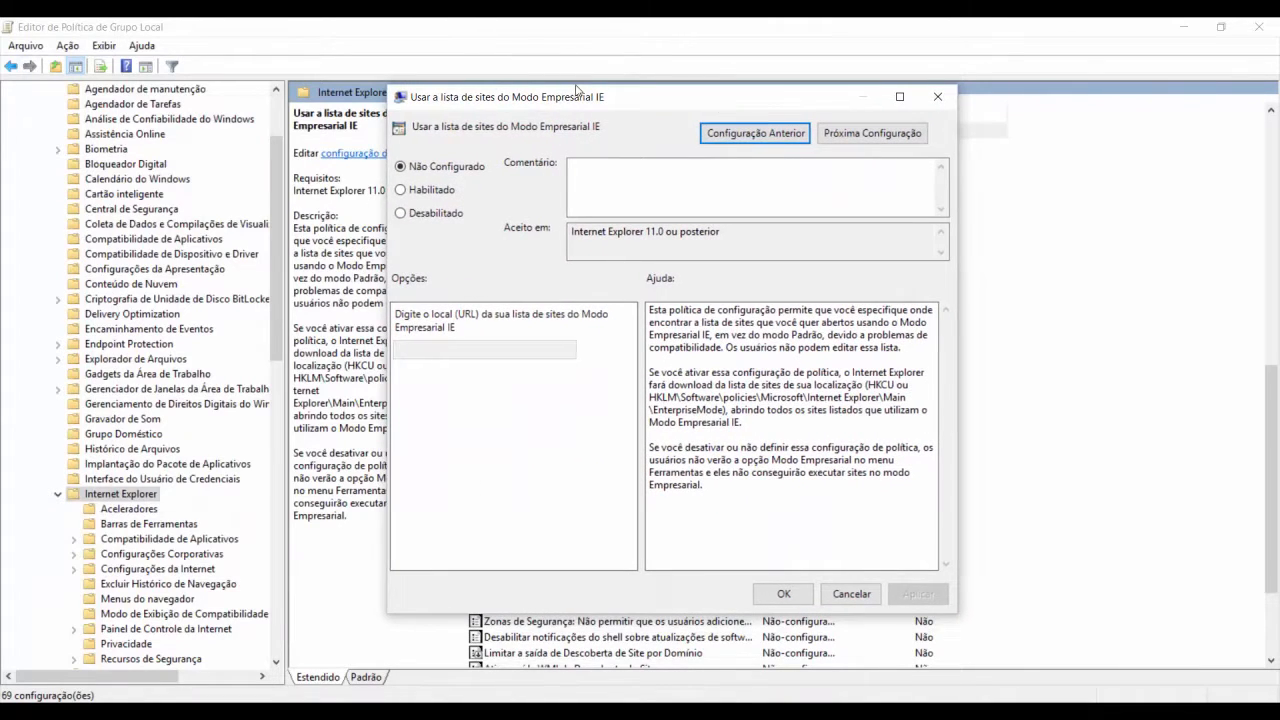
{"action": "left_click", "coordinate": [401, 190]}
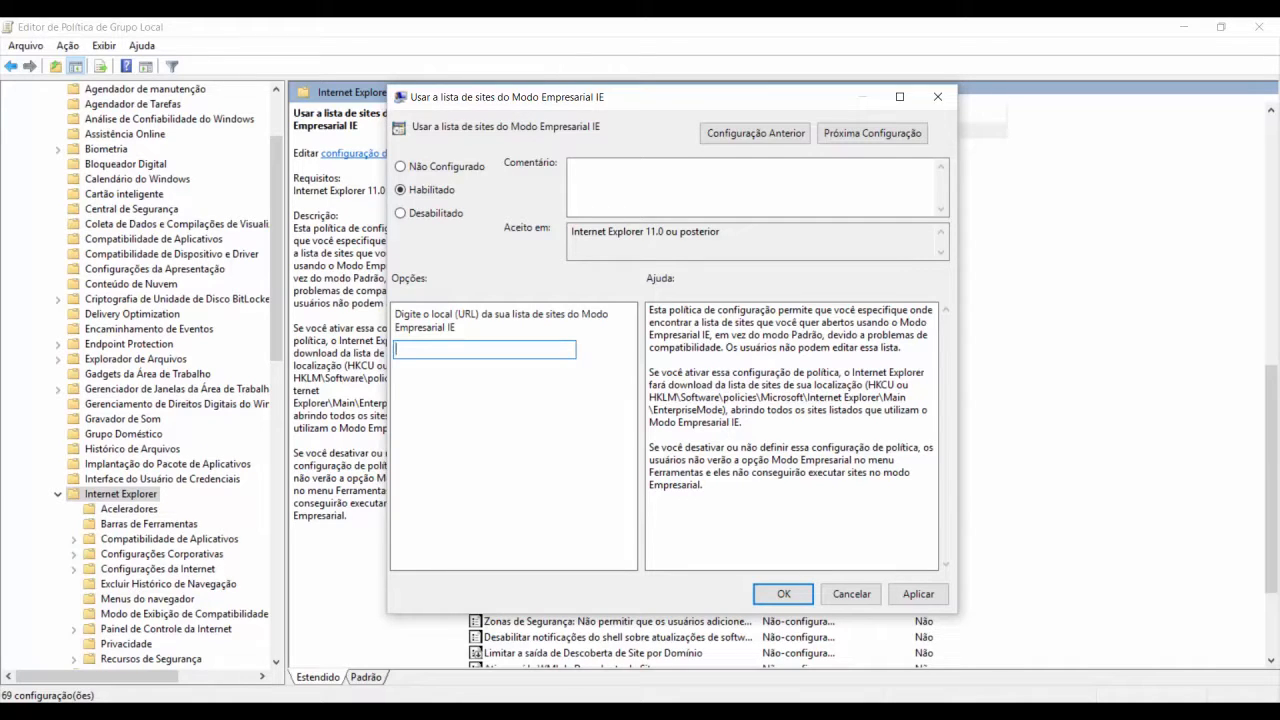
{"action": "type", "text": "hh"}
{"action": "type", "text": "tp://loca"}
{"action": "type", "text": "los"}
{"action": "key", "text": "BackSpace"}
{"action": "key", "text": "BackSpace"}
{"action": "type", "text": "host/sites.xml"}
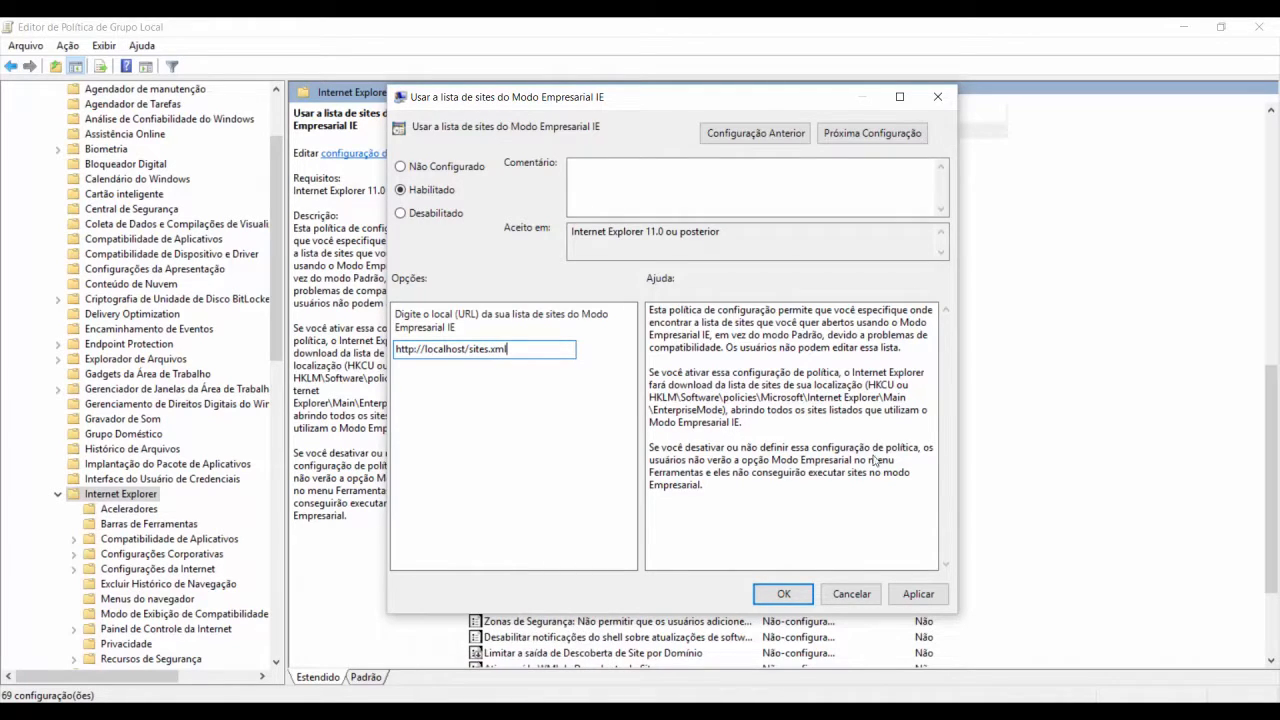
{"action": "left_click", "coordinate": [918, 594]}
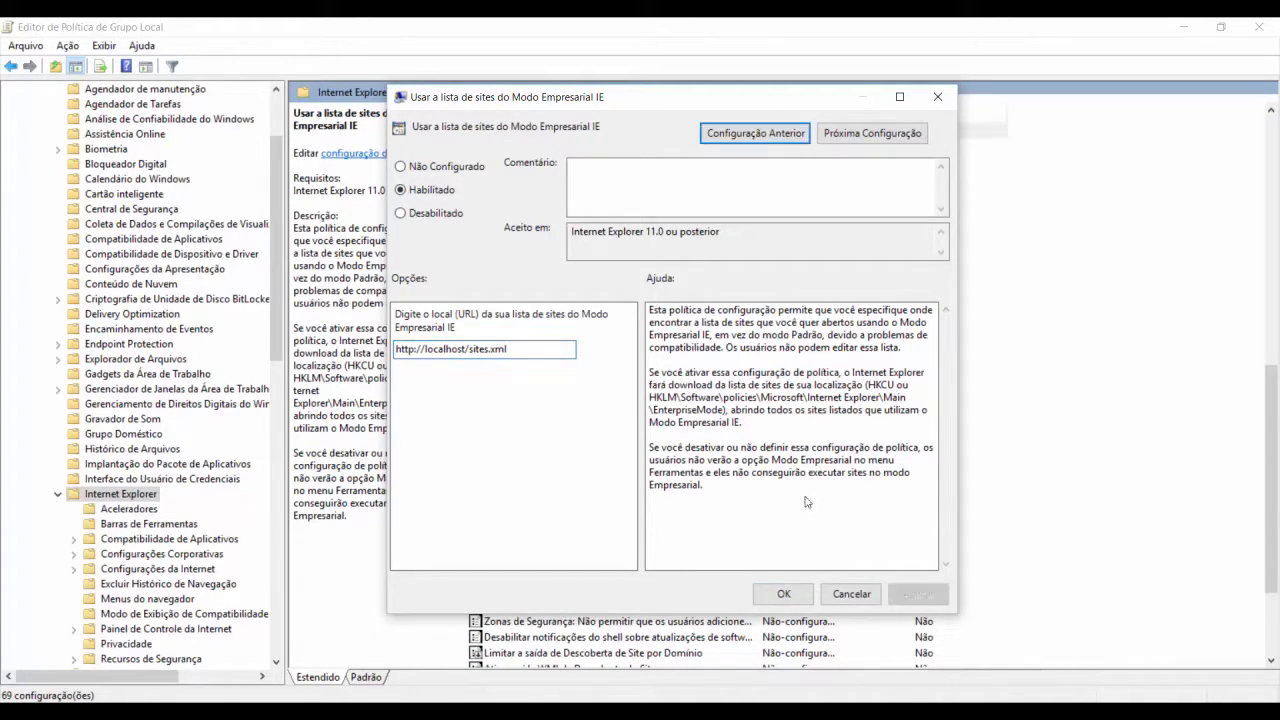
{"action": "left_click", "coordinate": [761, 601]}
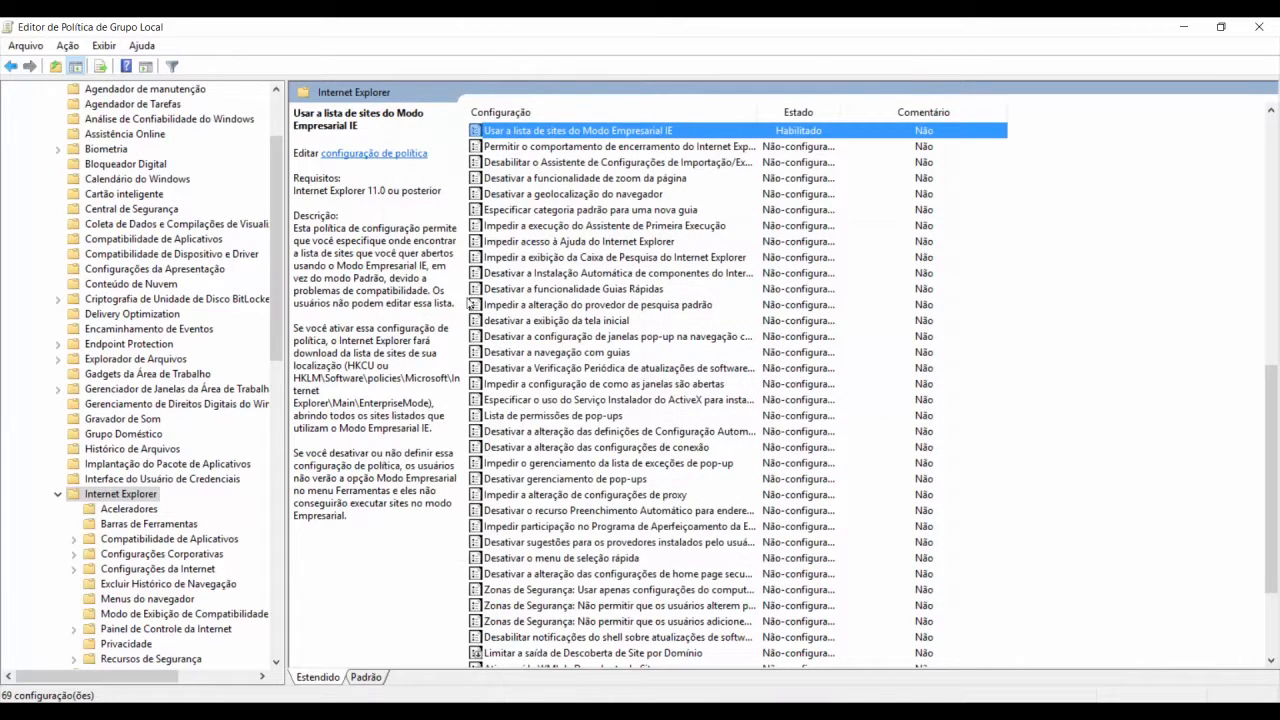
- Enable the policy that lets users turn on and use Modo Empresarial from the Ferramentas menu, leaving the report URL empty
{"action": "left_click", "coordinate": [573, 305]}
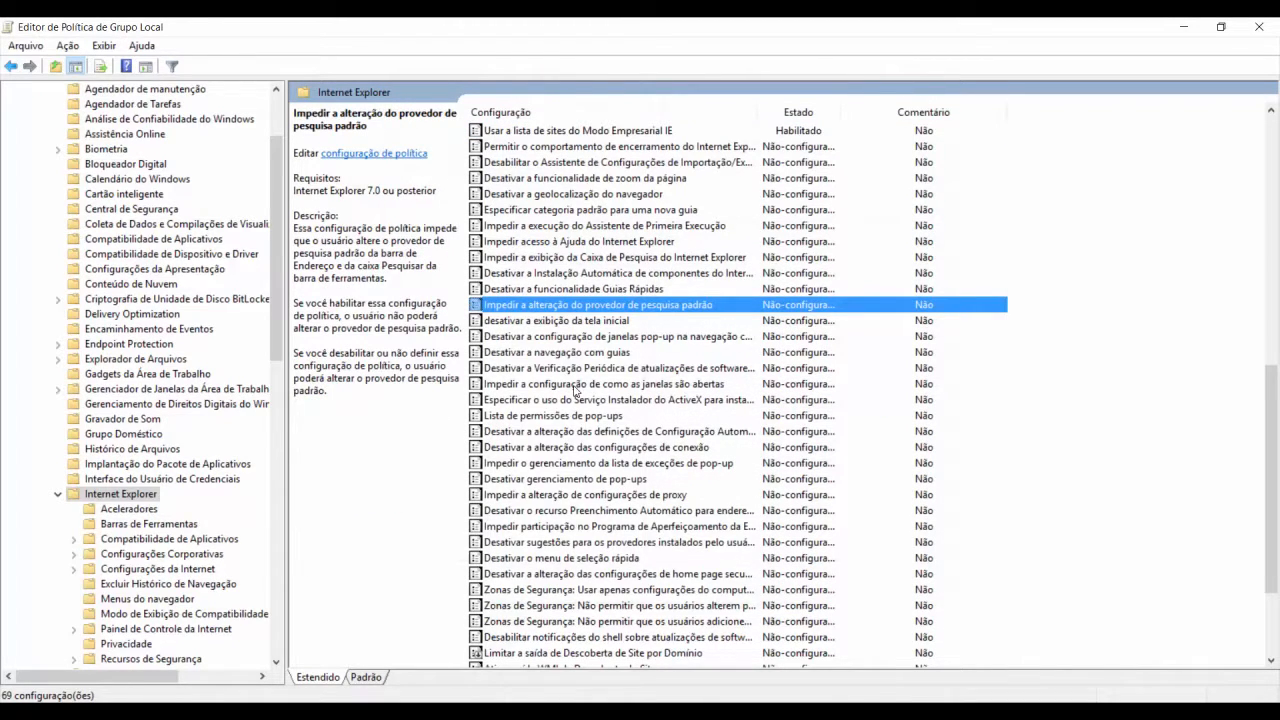
{"action": "key", "text": "p"}
{"action": "key", "text": "p"}
{"action": "key", "text": "p"}
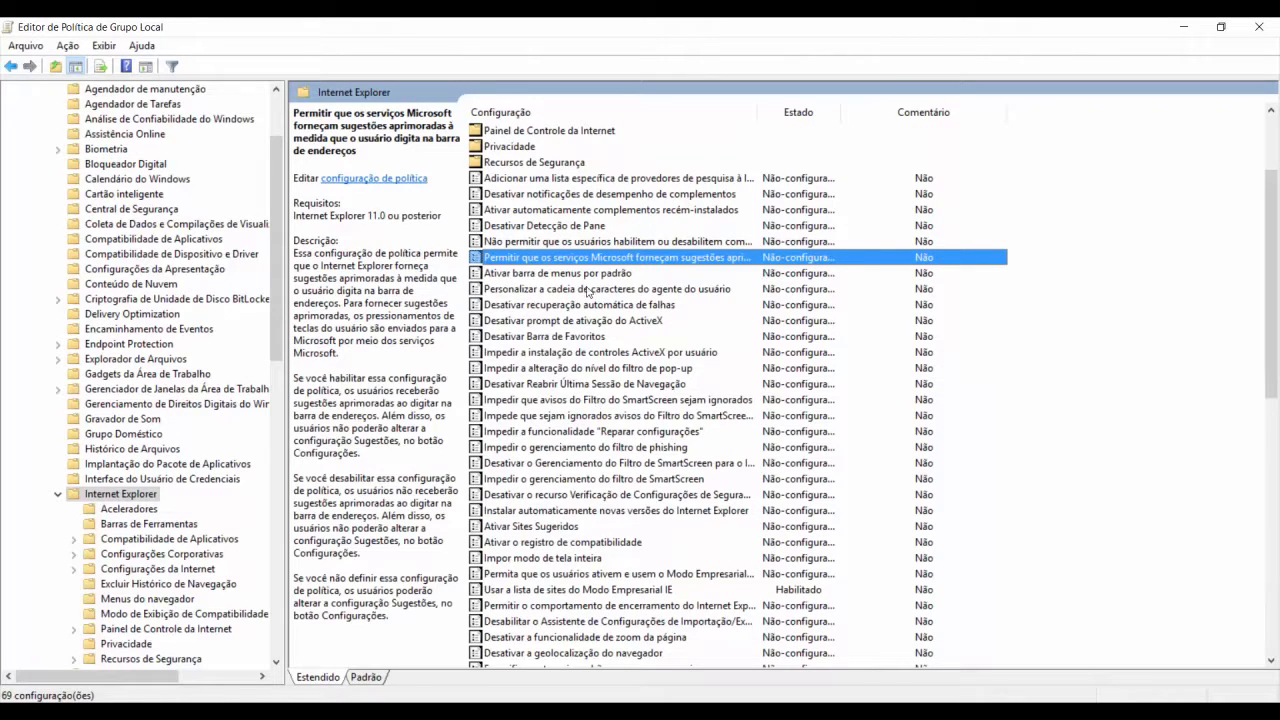
{"action": "left_click", "coordinate": [548, 382]}
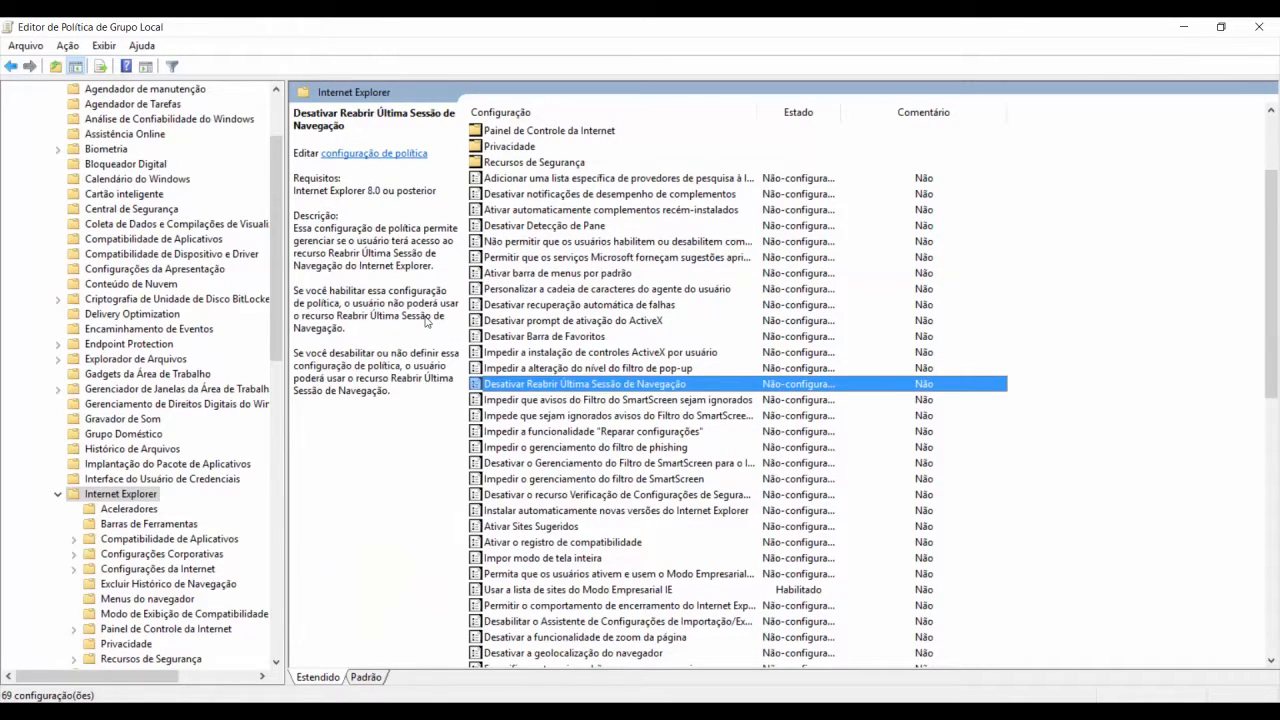
{"action": "key", "text": "p"}
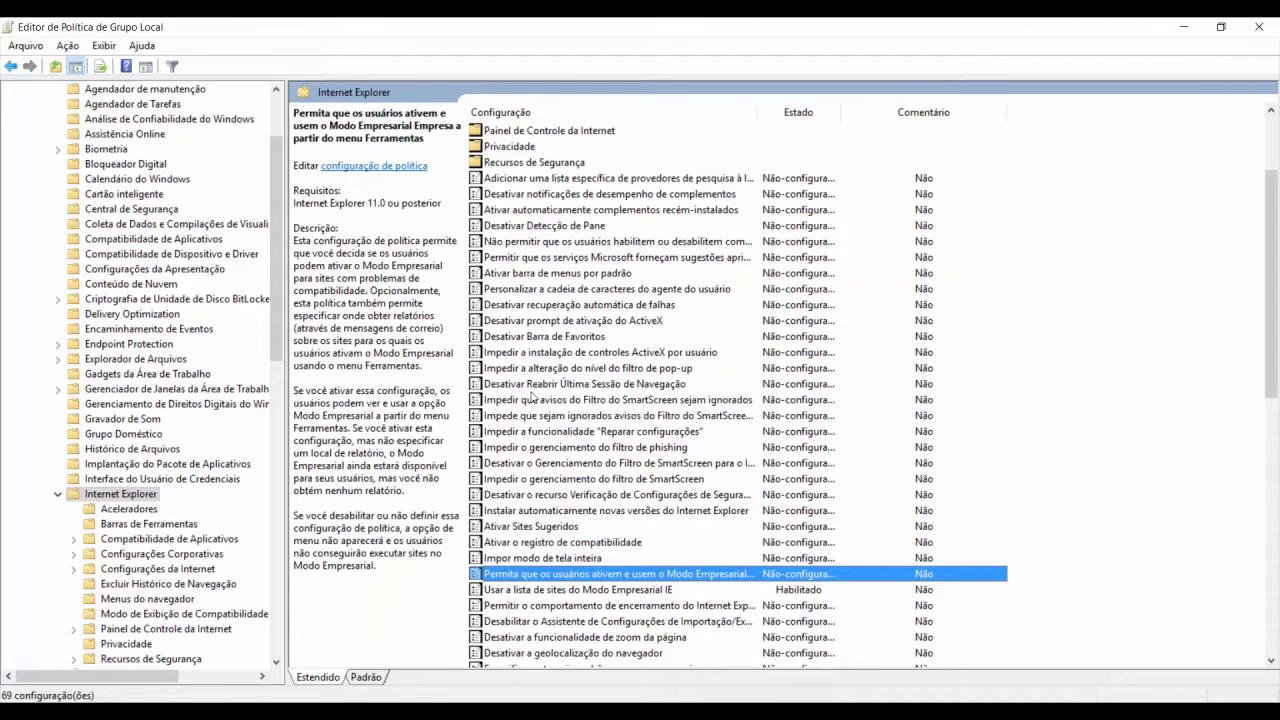
{"action": "double_click", "coordinate": [652, 578]}
{"action": "left_click_drag", "start_coordinate": [440, 86], "coordinate": [655, 87]}
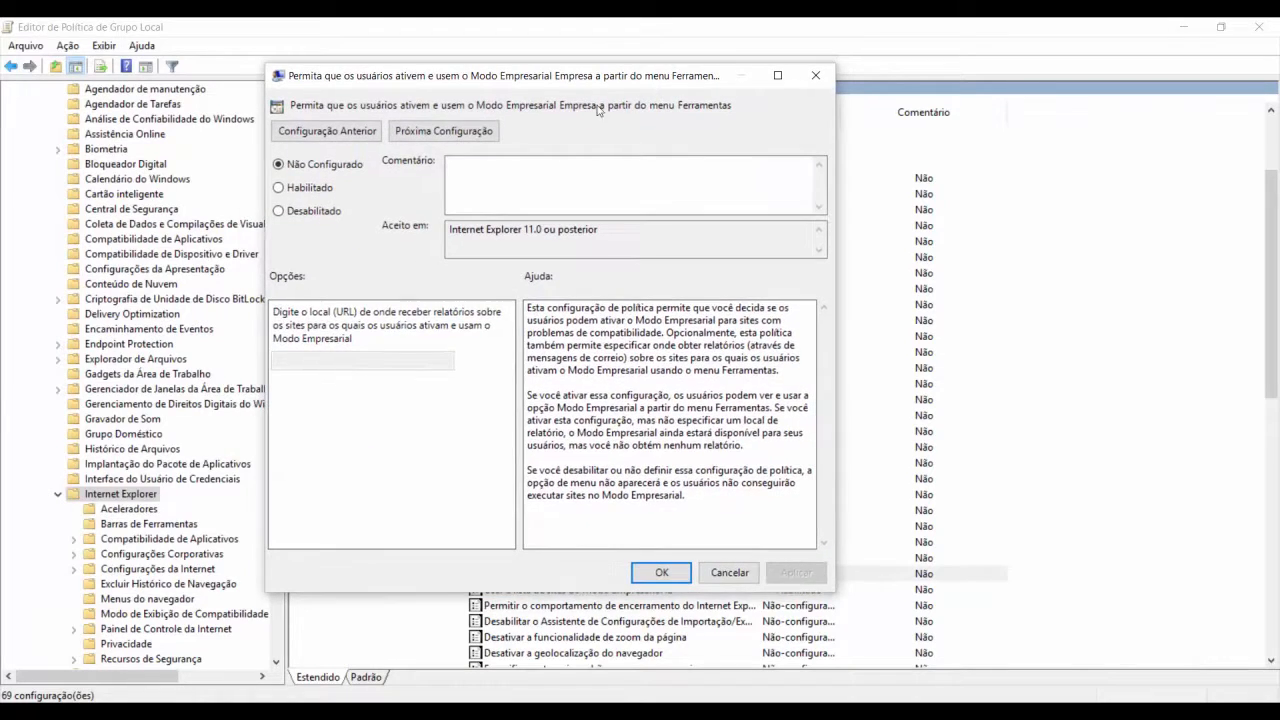
{"action": "left_click", "coordinate": [279, 188]}
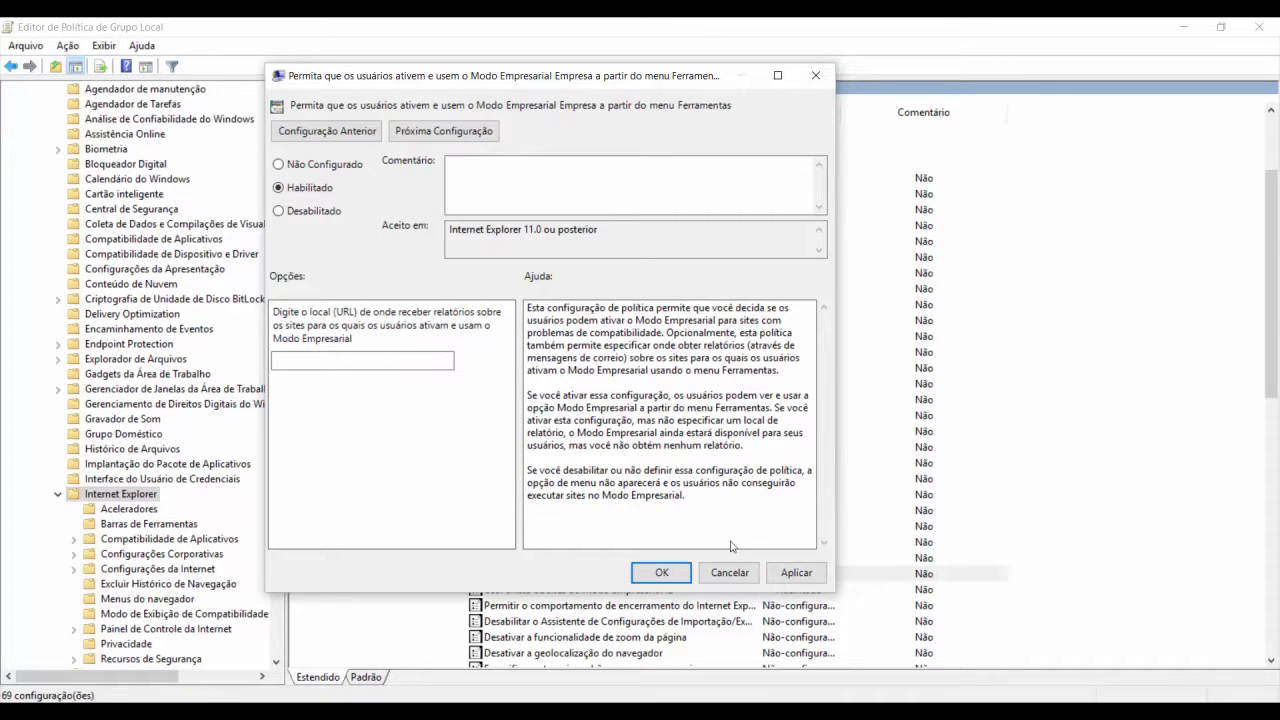
{"action": "left_click", "coordinate": [797, 573]}
{"action": "left_click", "coordinate": [661, 572]}
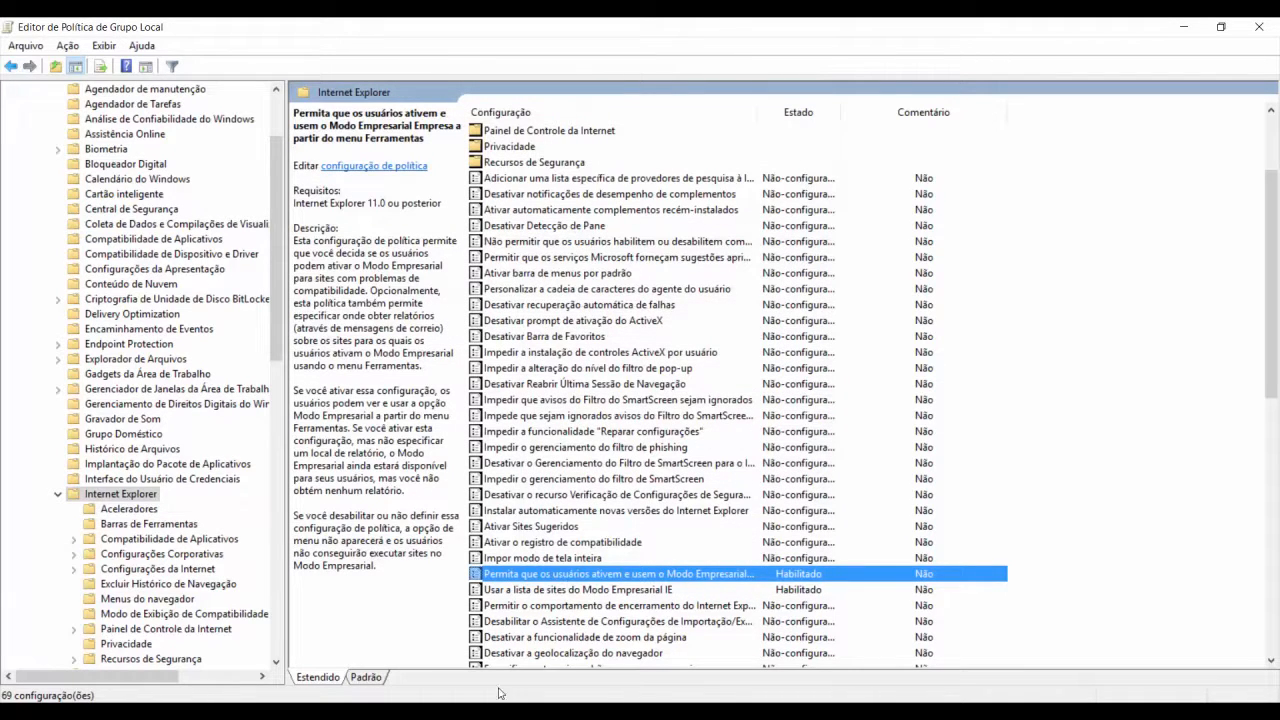
- Switch to Internet Explorer and open MSN Brasil from the frequent sites
{"action": "left_click", "coordinate": [535, 712]}
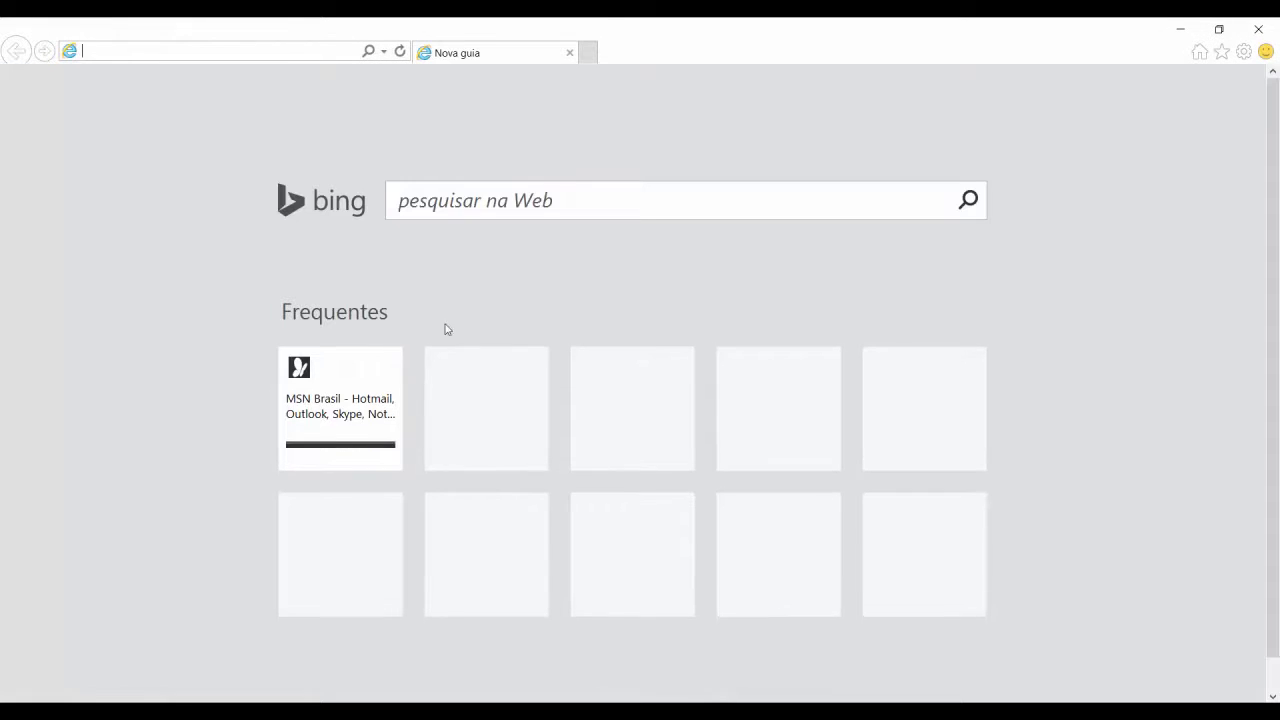
{"action": "left_click", "coordinate": [317, 420]}
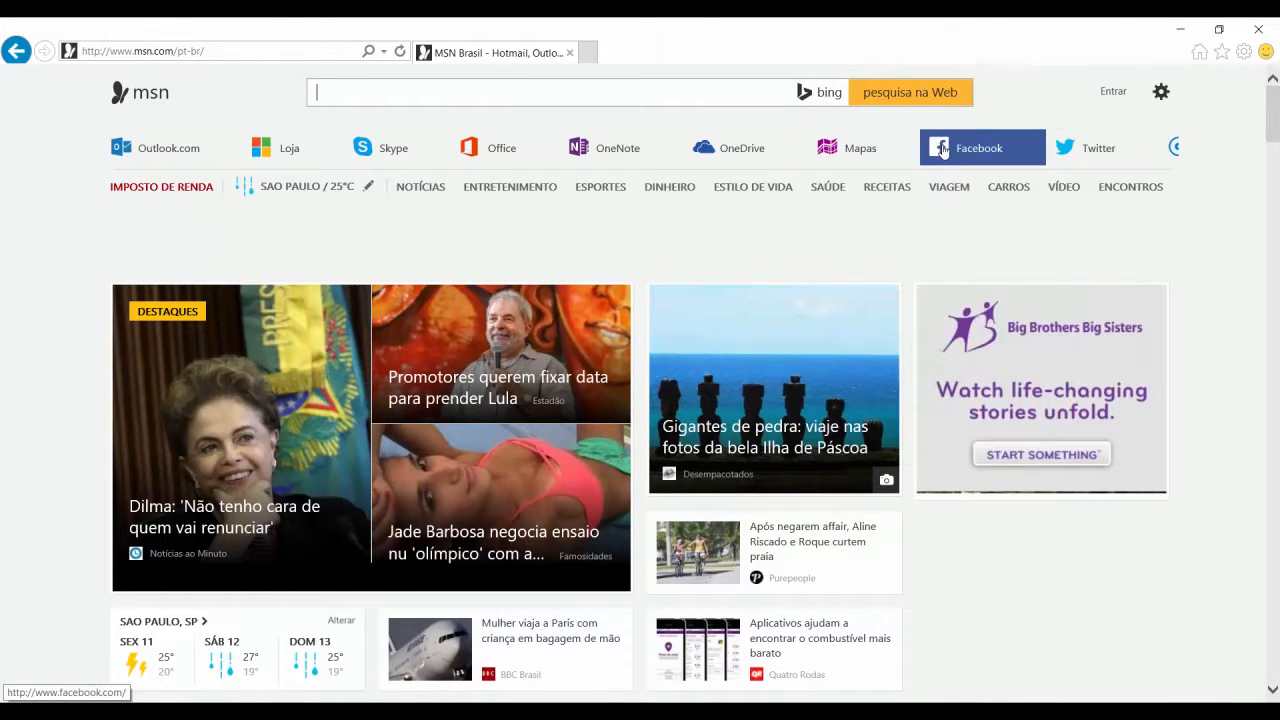
{"action": "mouse_move", "coordinate": [960, 150]}
{"action": "mouse_move", "coordinate": [752, 132]}
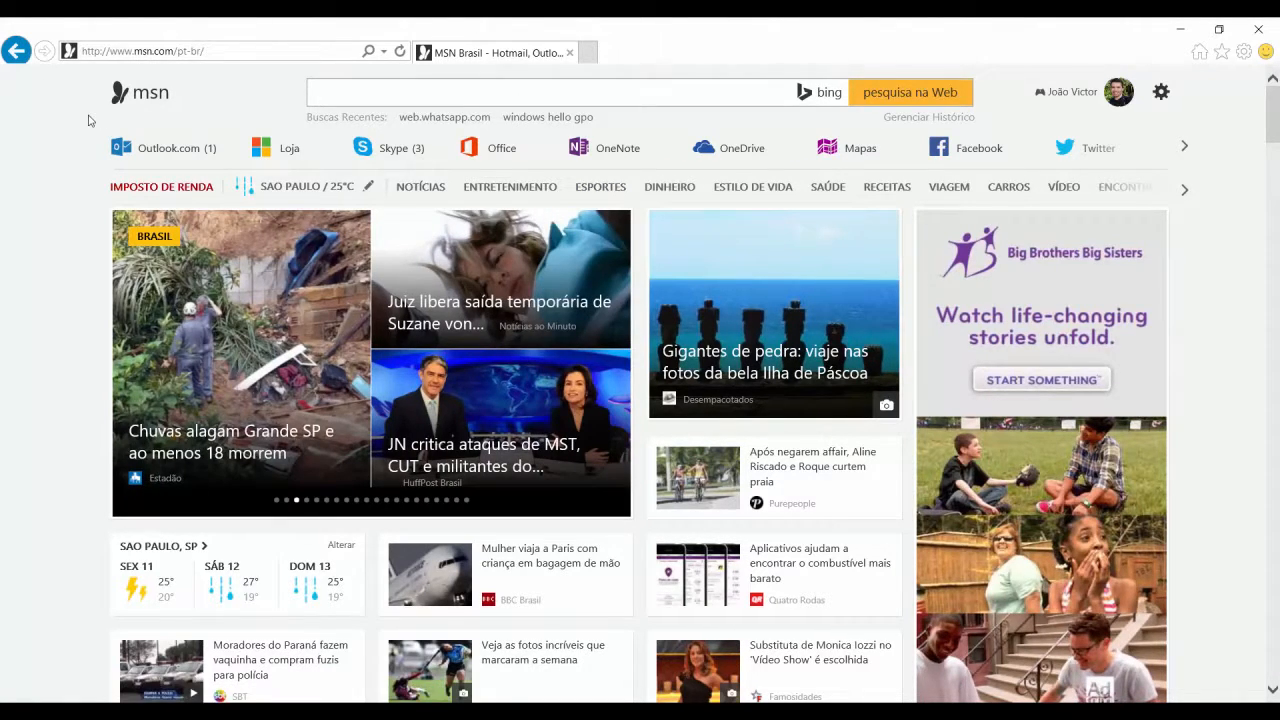
- Turn on Modo Empresarial for the MSN Brasil page
{"action": "key", "text": "alt"}
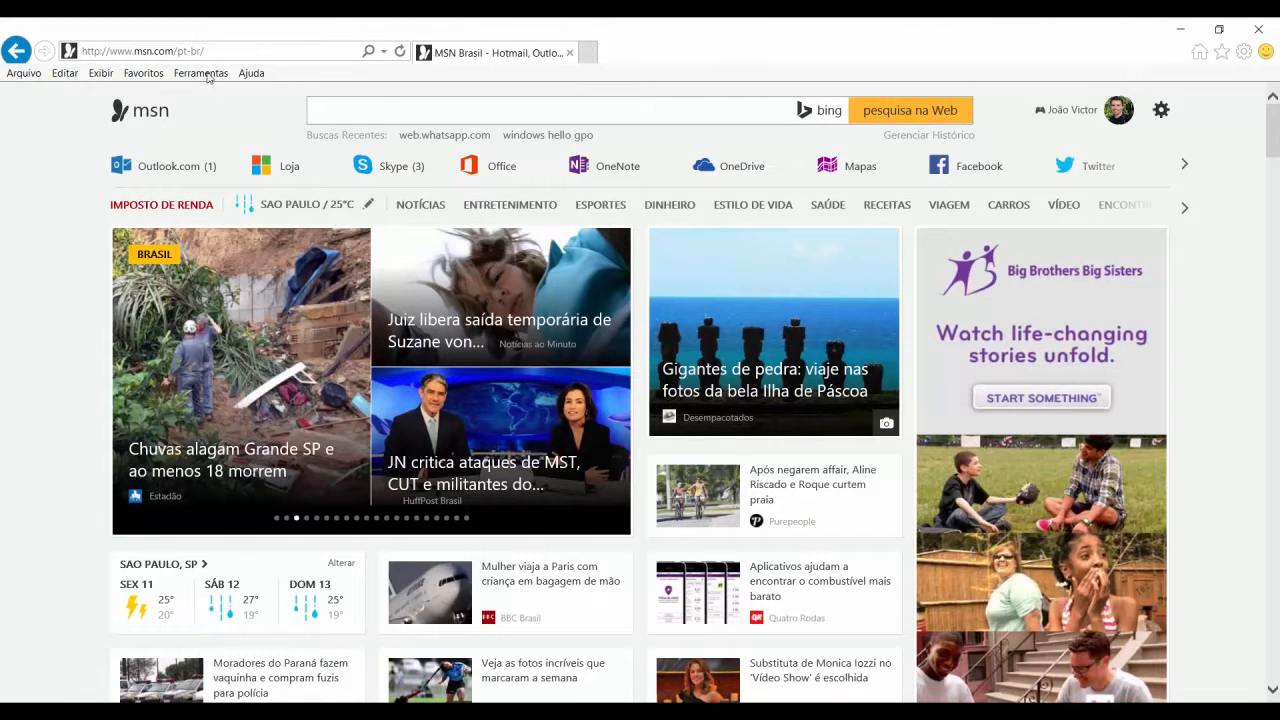
{"action": "left_click", "coordinate": [203, 74]}
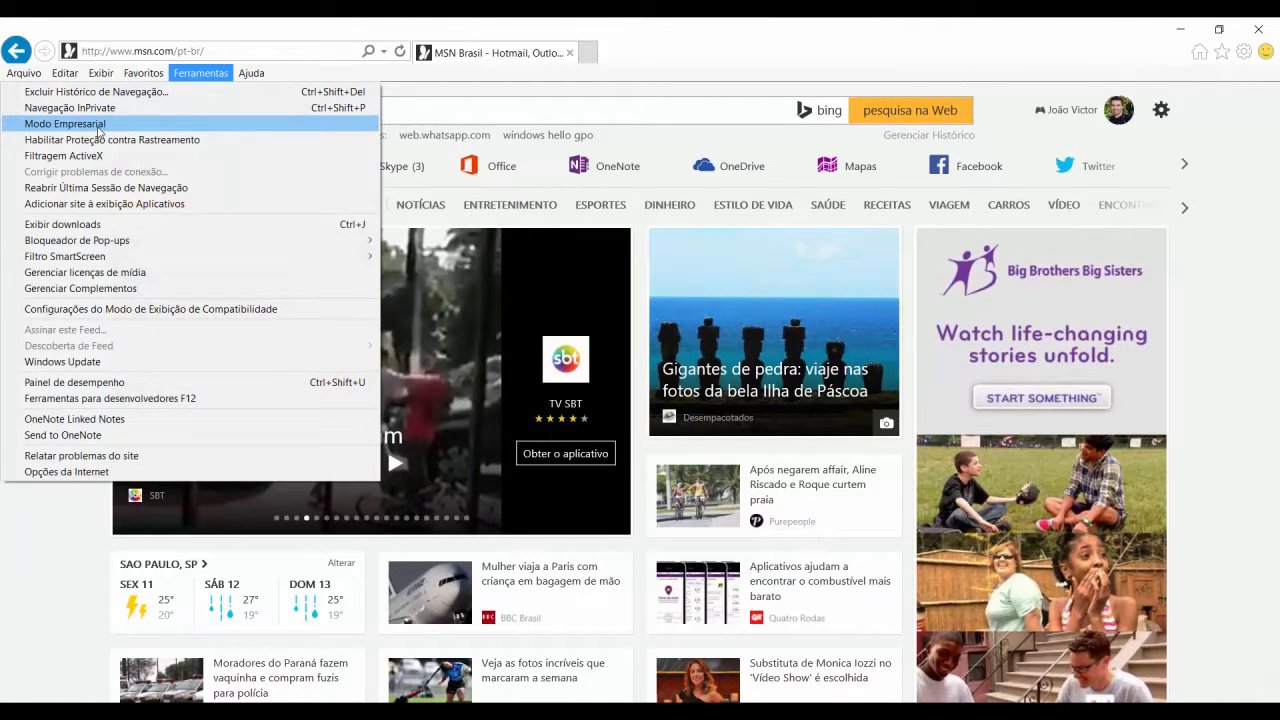
{"action": "left_click", "coordinate": [57, 124]}
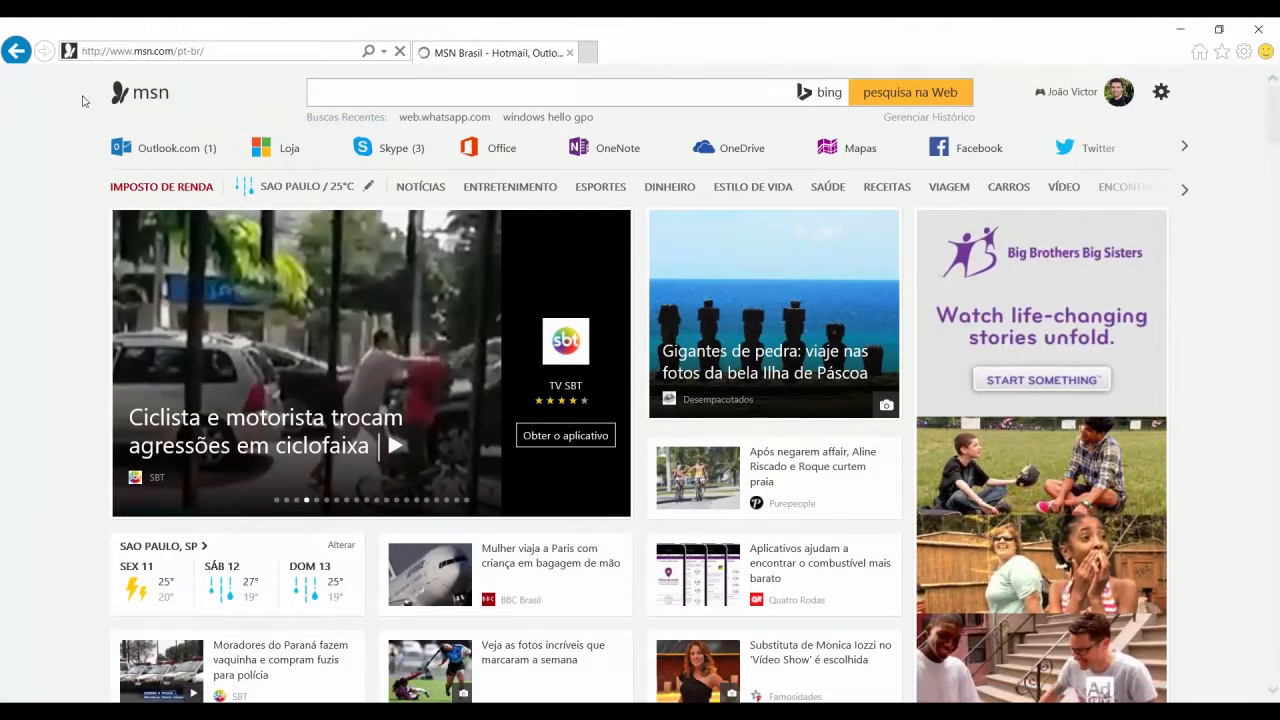